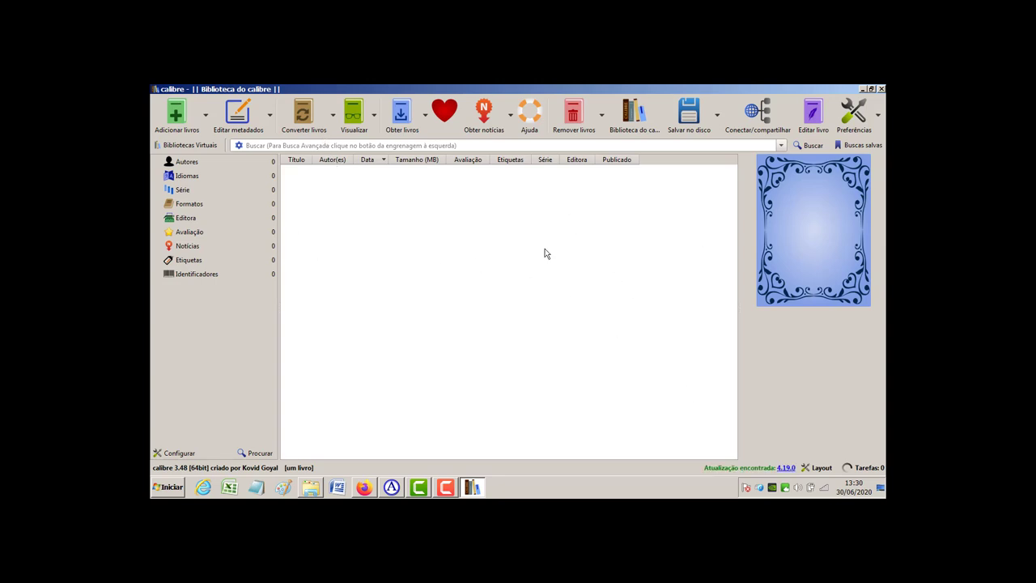
- Check where the current calibre library is stored in the switch/create library dialog, leaving the library location as it is
{"action": "left_click", "coordinate": [641, 115]}
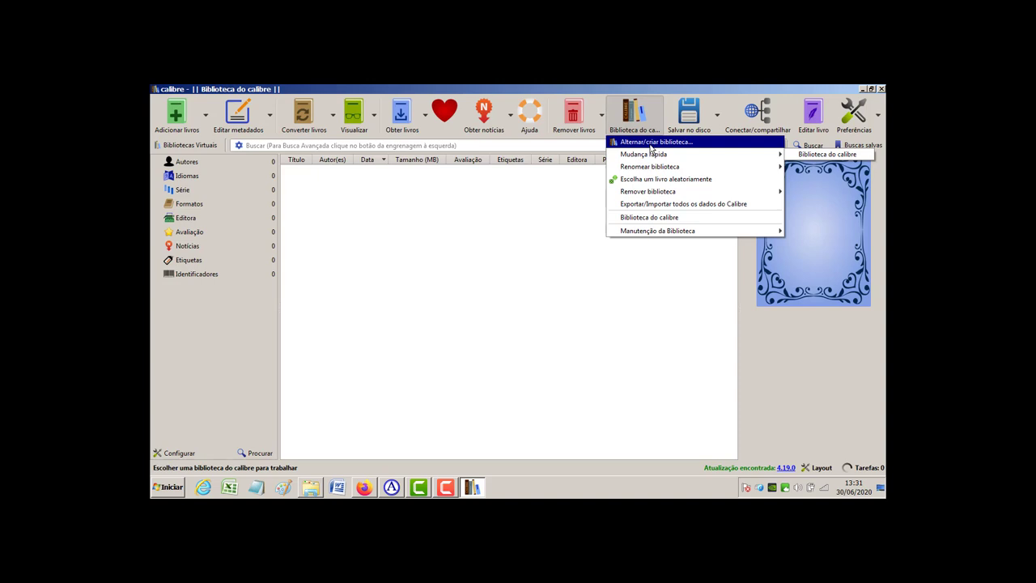
{"action": "left_click", "coordinate": [651, 143]}
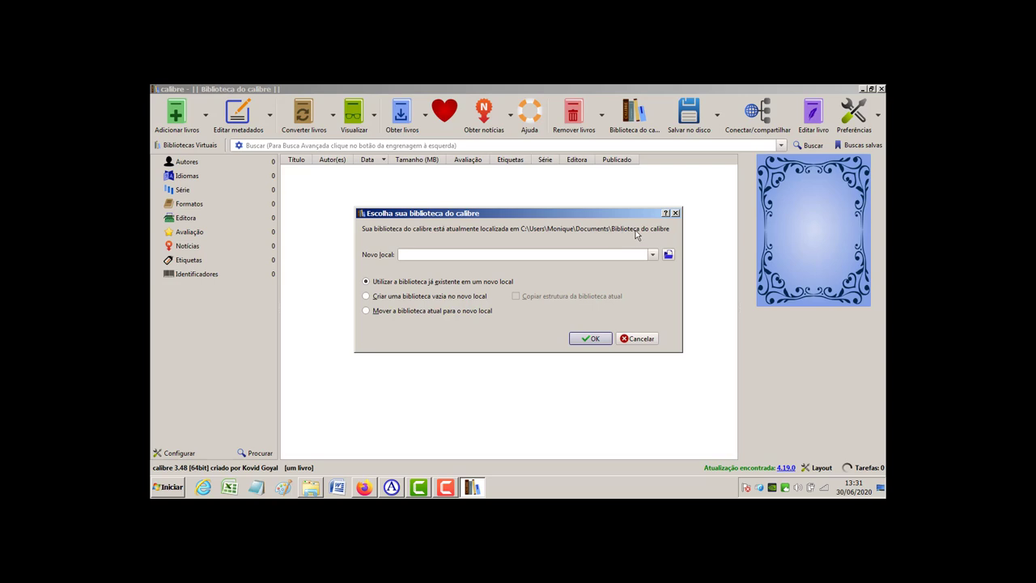
{"action": "left_click", "coordinate": [594, 339]}
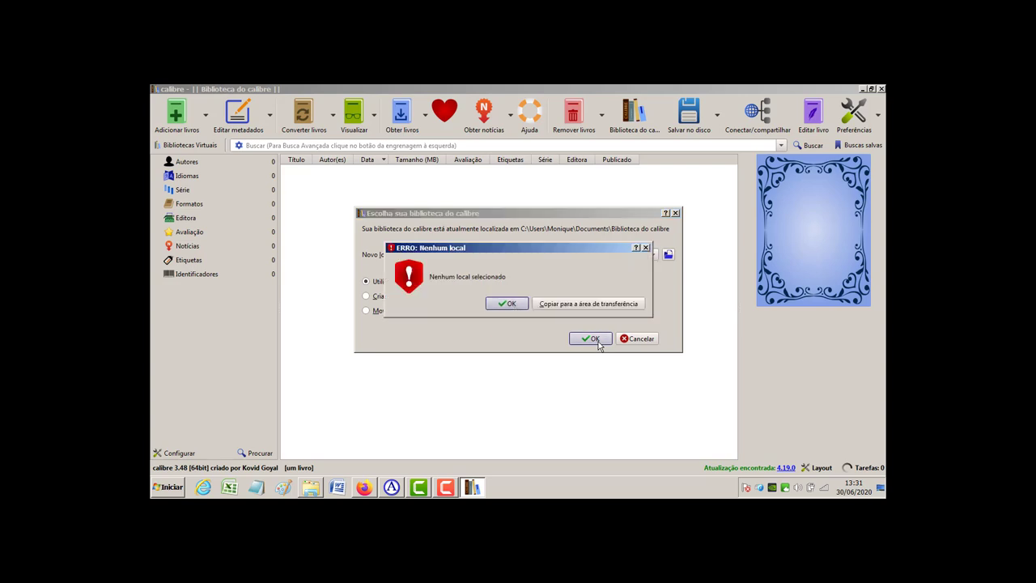
{"action": "left_click", "coordinate": [510, 306]}
{"action": "left_click", "coordinate": [636, 340]}
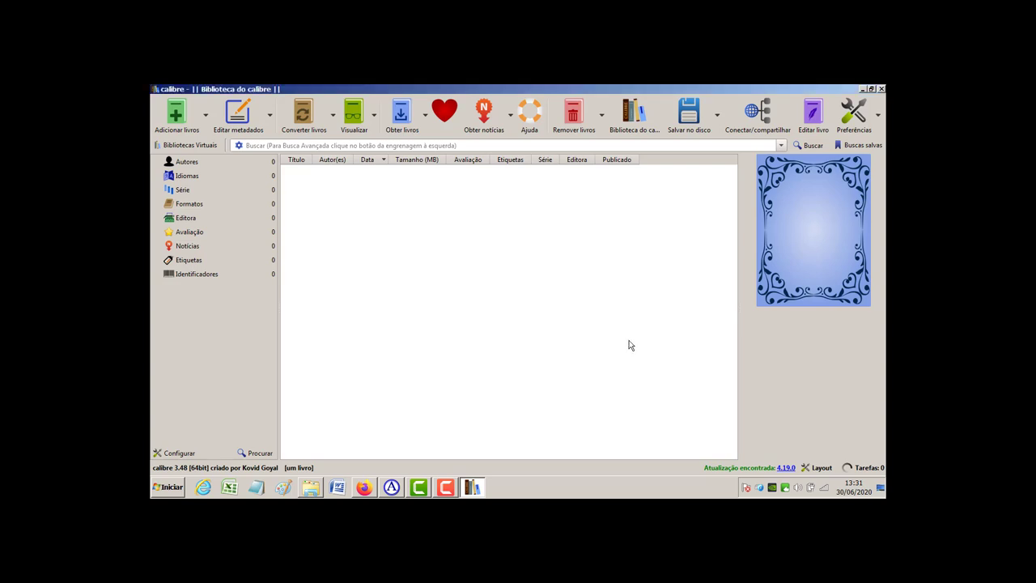
- Inspect the contents of the Biblioteca do calibre folder under Documentos in Windows Explorer, and return to calibre
{"action": "left_click", "coordinate": [321, 490]}
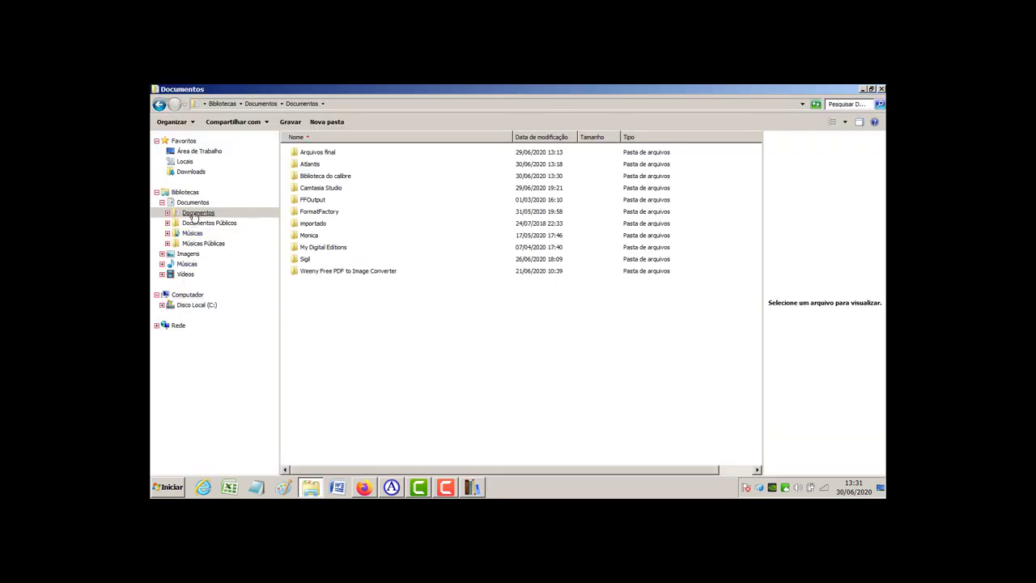
{"action": "left_click", "coordinate": [195, 214]}
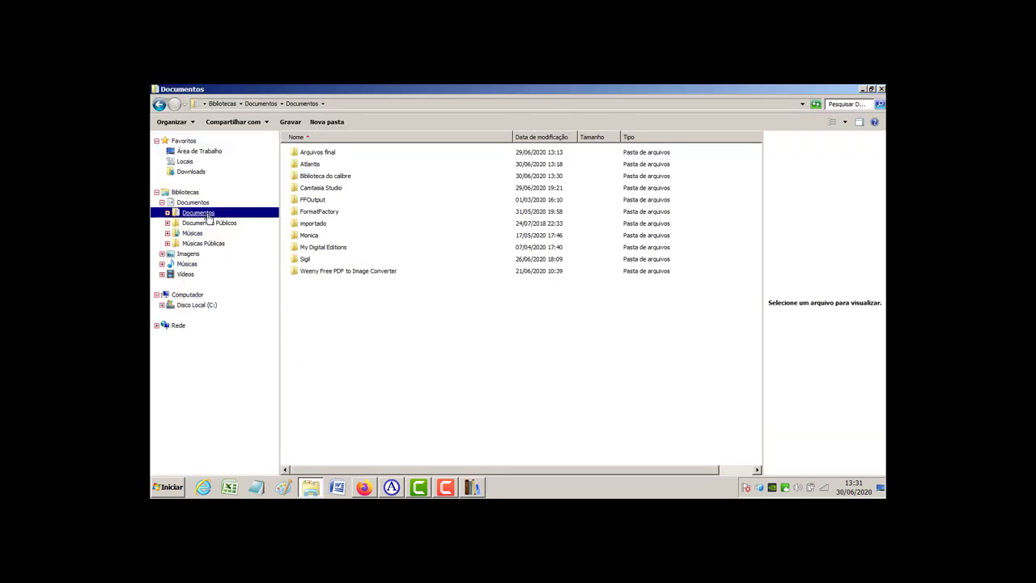
{"action": "left_click", "coordinate": [324, 176]}
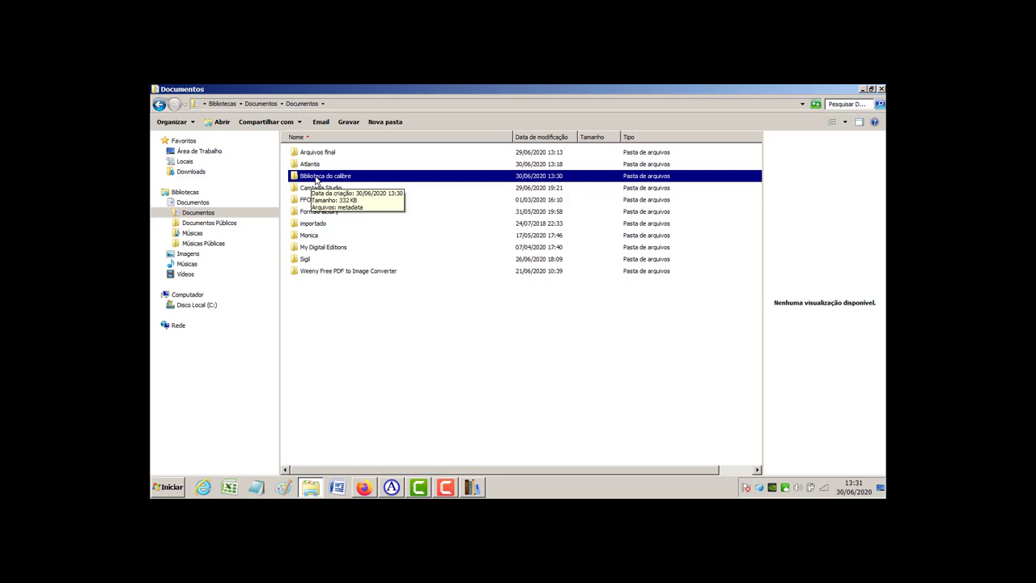
{"action": "double_click", "coordinate": [348, 180]}
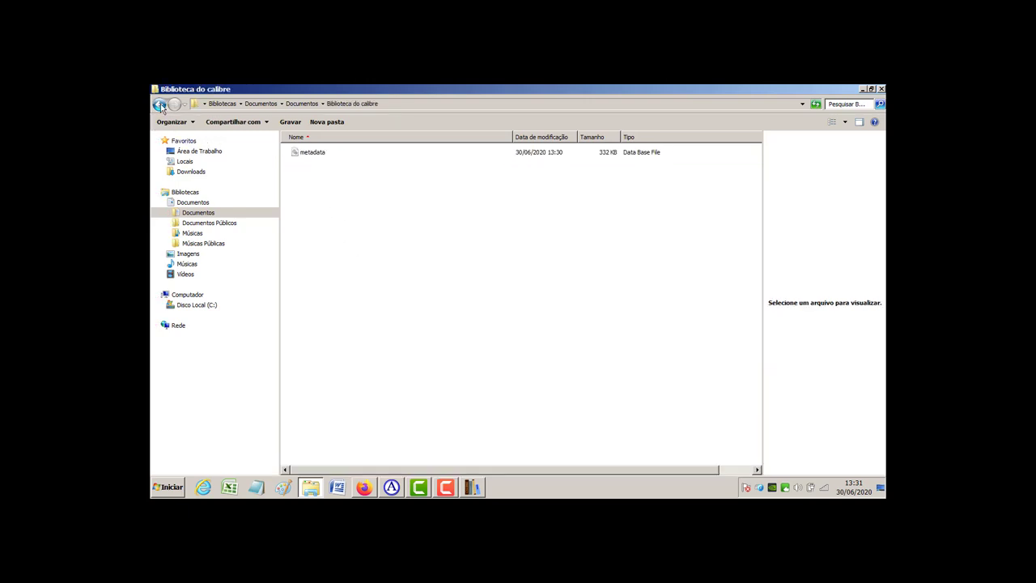
{"action": "left_click", "coordinate": [160, 105]}
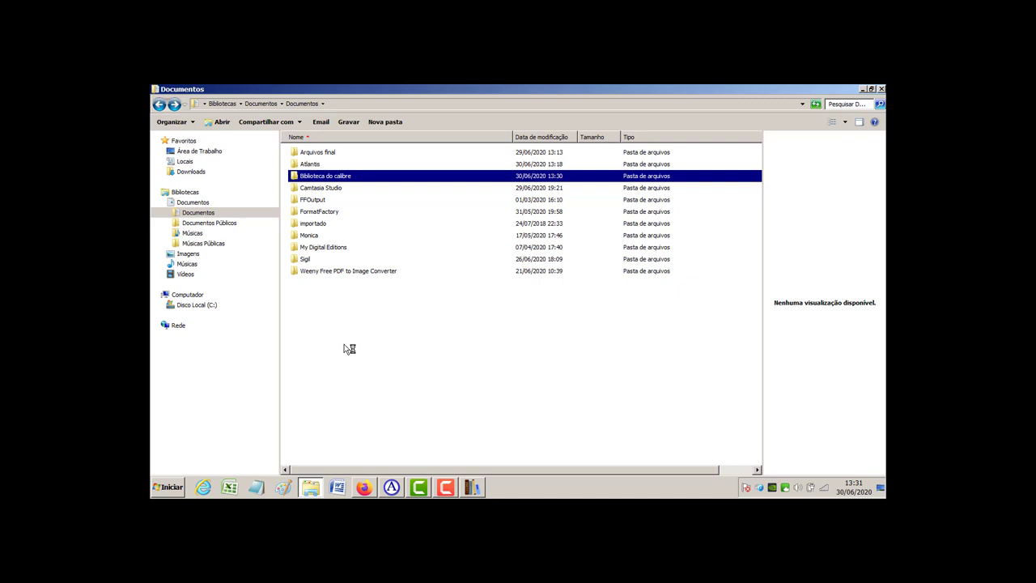
{"action": "left_click", "coordinate": [476, 488]}
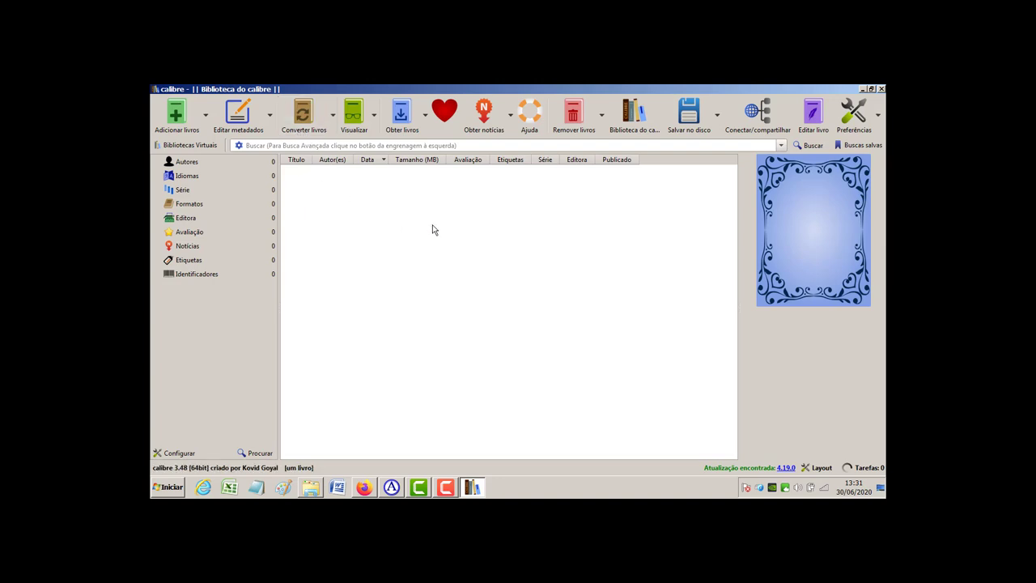
- Add the EPUB books "Como Ler Bem e Rapidamente" and "O último gaúcho ressuscitado" from their Atlantis document folders to the library
{"action": "left_click", "coordinate": [200, 116]}
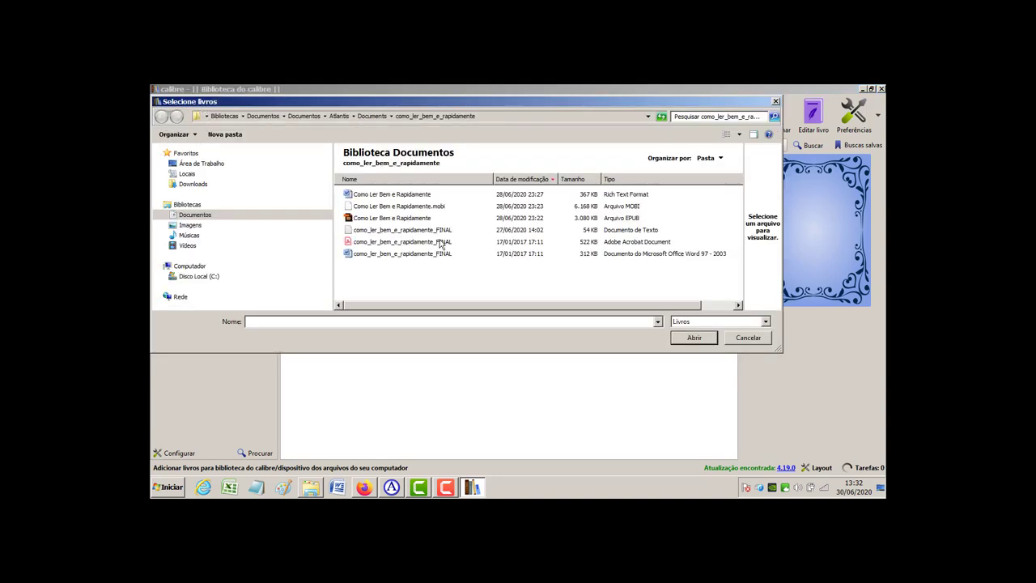
{"action": "double_click", "coordinate": [397, 218]}
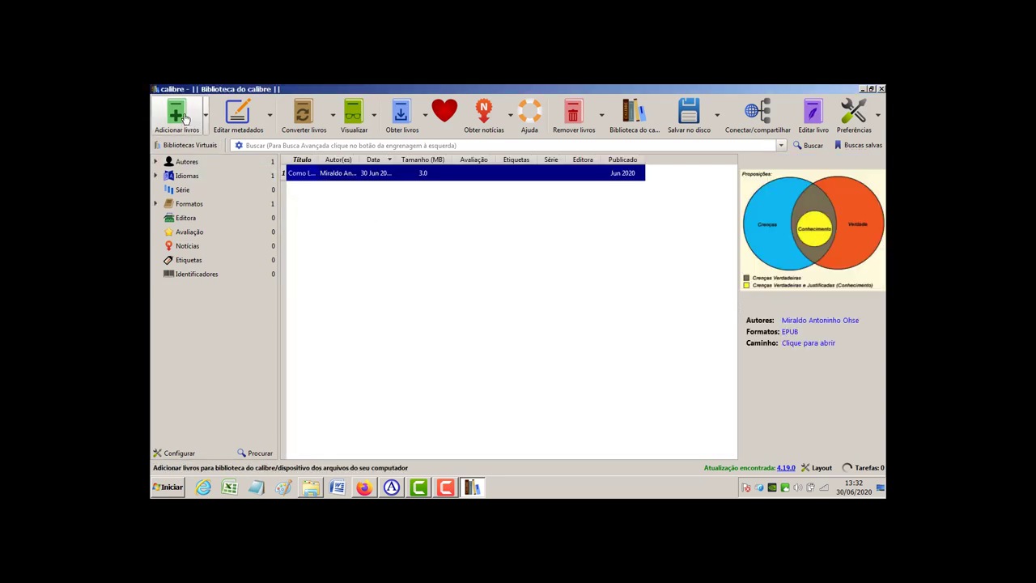
{"action": "left_click", "coordinate": [185, 119]}
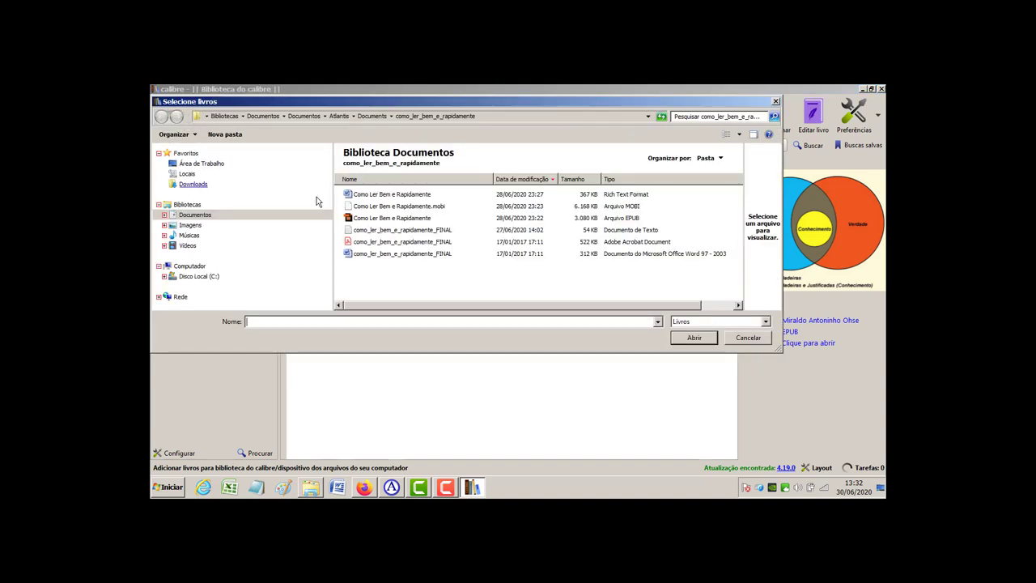
{"action": "left_click", "coordinate": [375, 115]}
{"action": "double_click", "coordinate": [386, 207]}
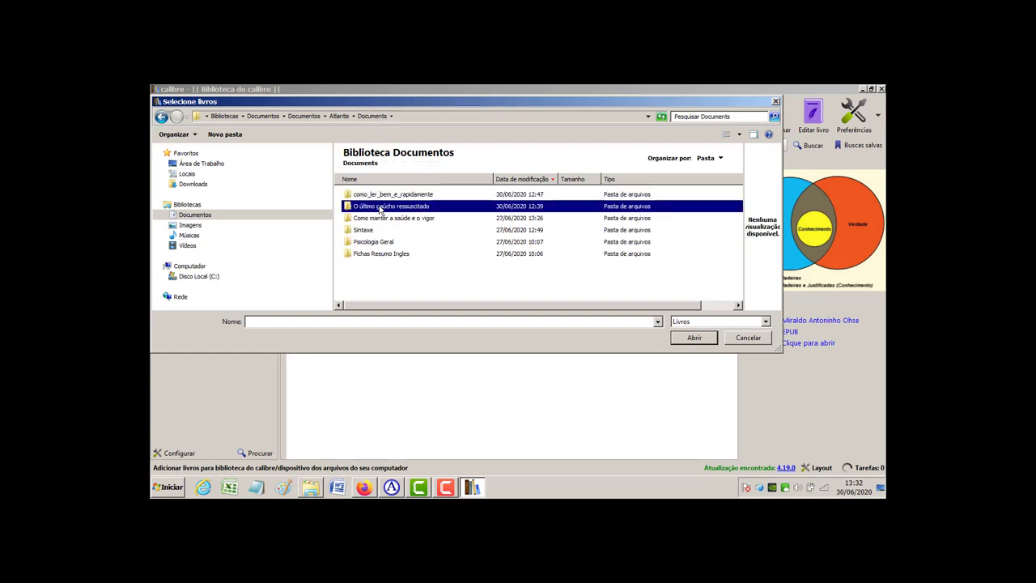
{"action": "double_click", "coordinate": [386, 219]}
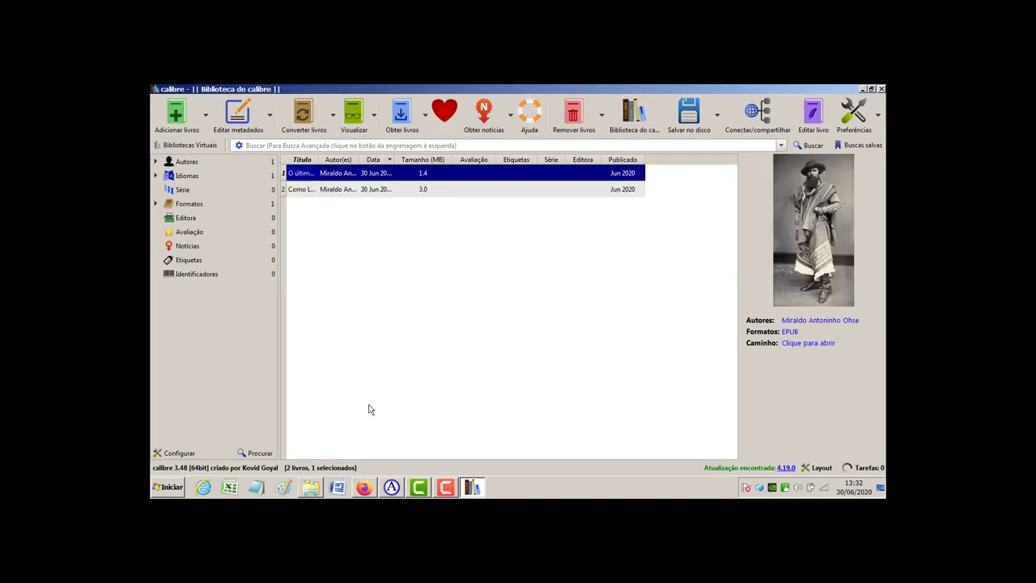
- View the details of both added books and filter the library by the EPUB format
{"action": "left_click", "coordinate": [347, 191]}
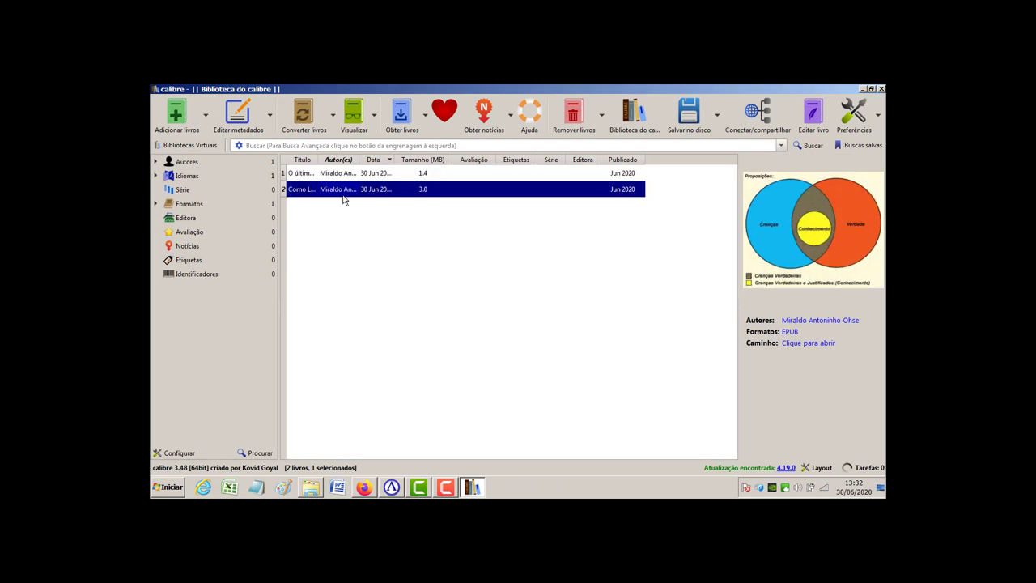
{"action": "left_click", "coordinate": [348, 175]}
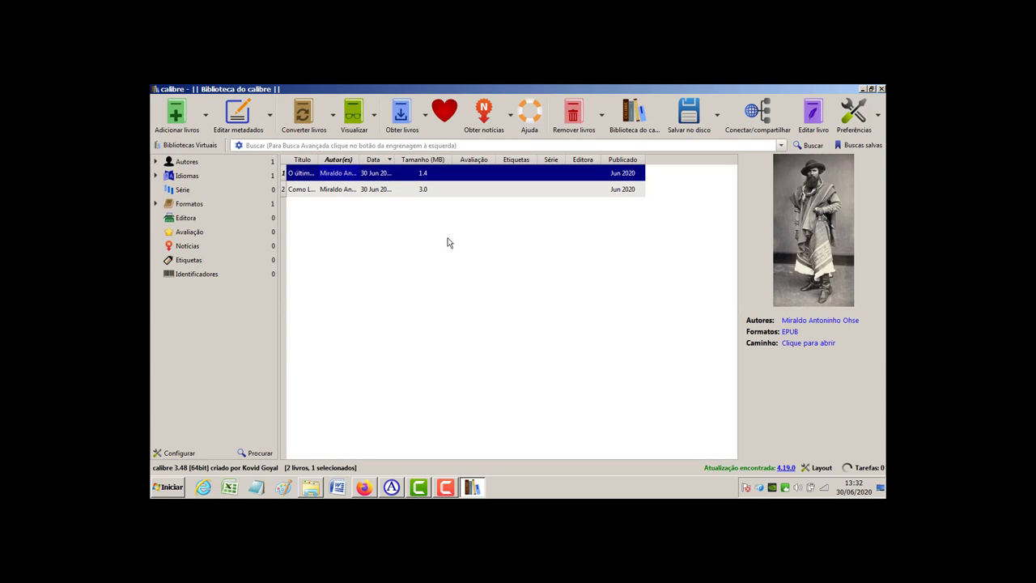
{"action": "left_click", "coordinate": [175, 208]}
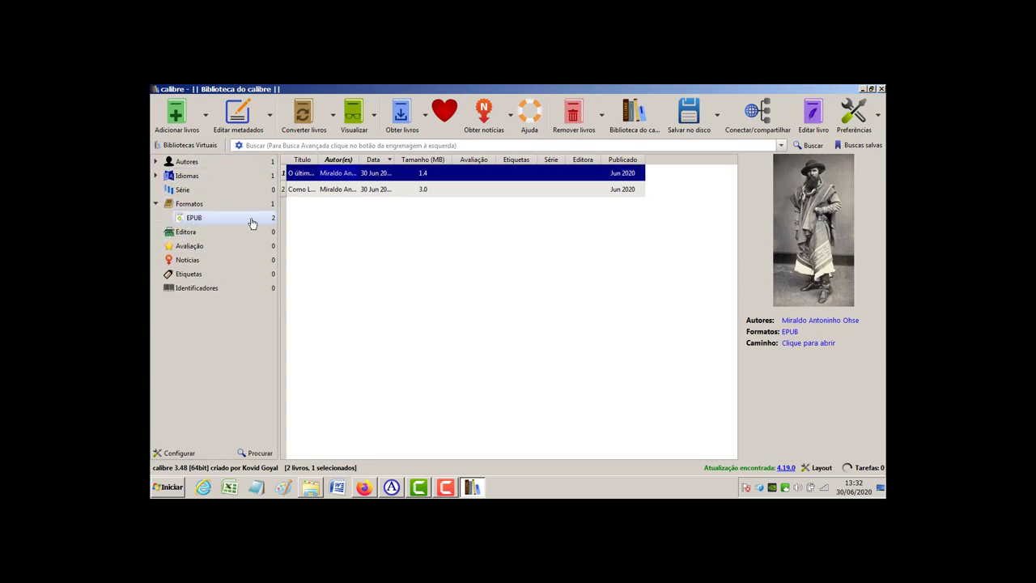
{"action": "left_click", "coordinate": [204, 223]}
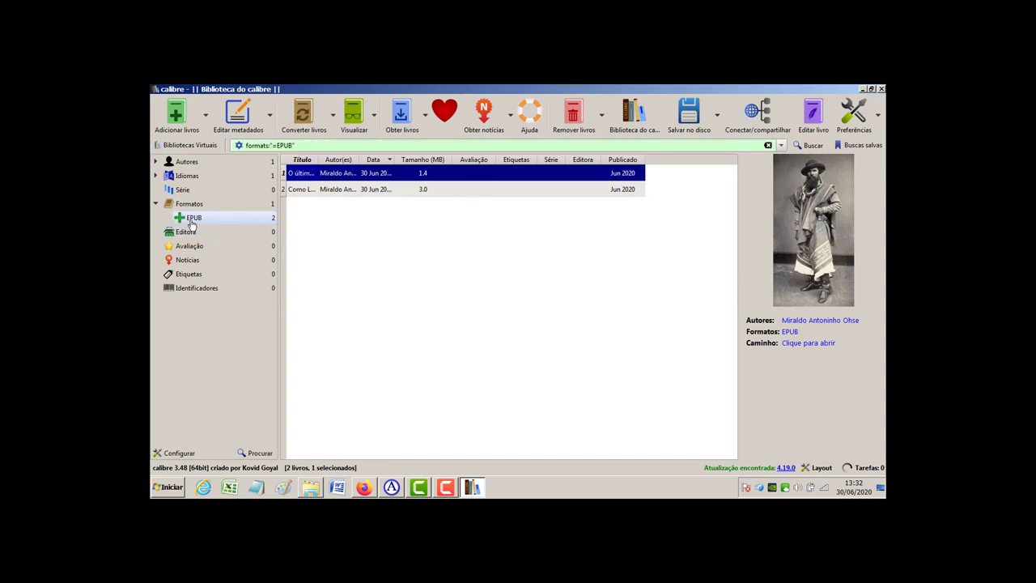
- Filter the library by the listed author, by books with tags, and by the author again
{"action": "left_click", "coordinate": [157, 162]}
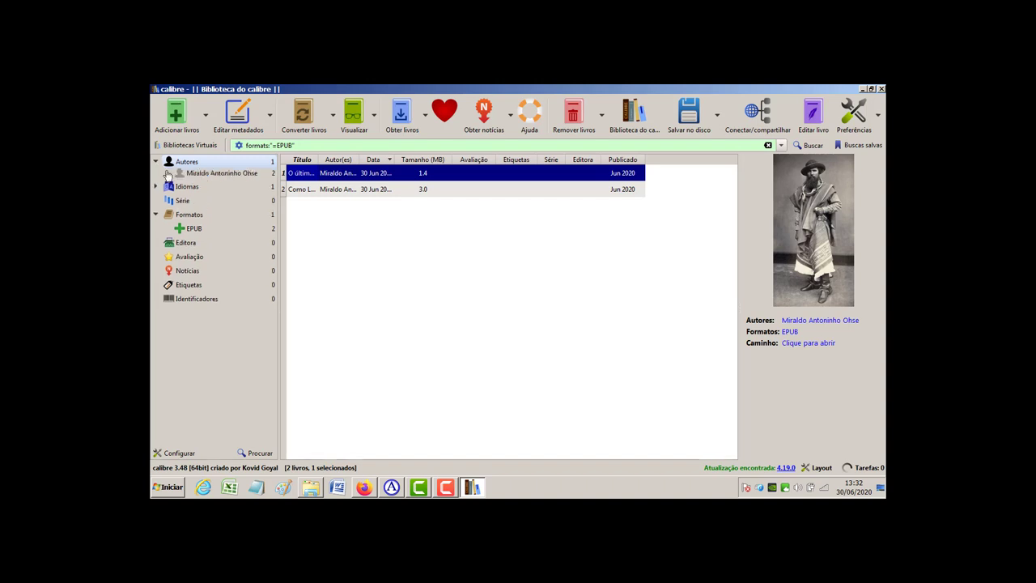
{"action": "left_click", "coordinate": [222, 174]}
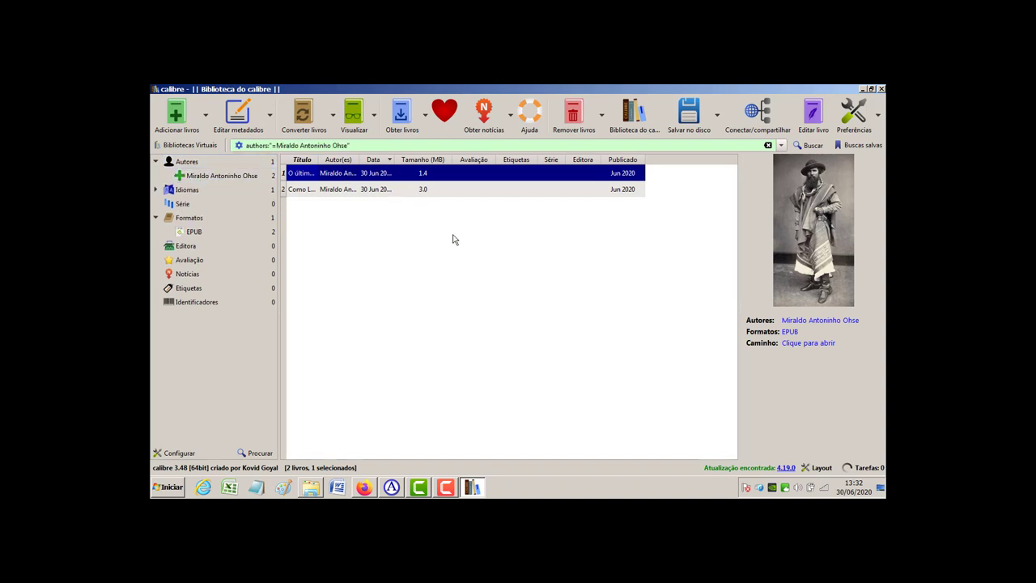
{"action": "left_click", "coordinate": [177, 290]}
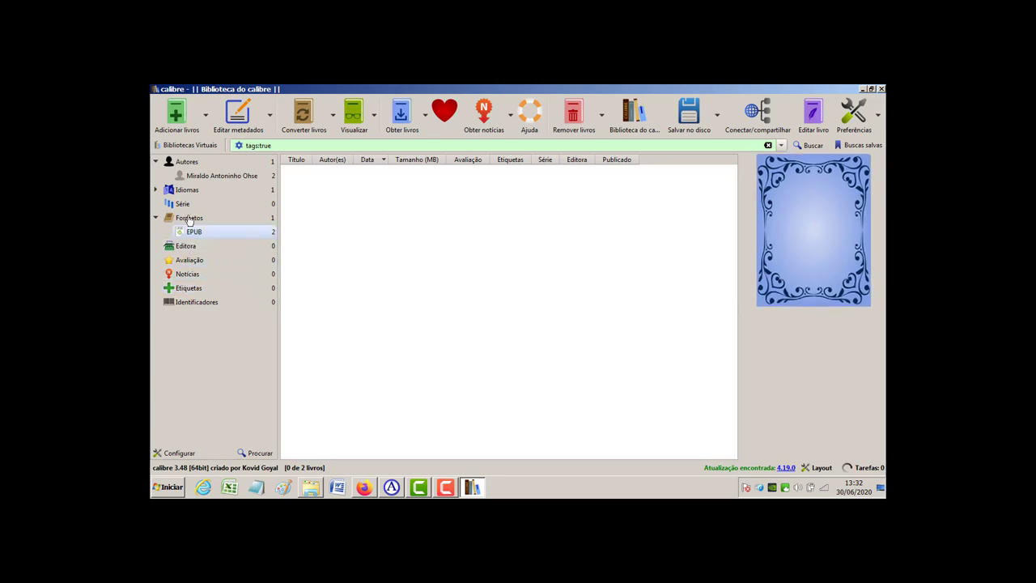
{"action": "left_click", "coordinate": [197, 176]}
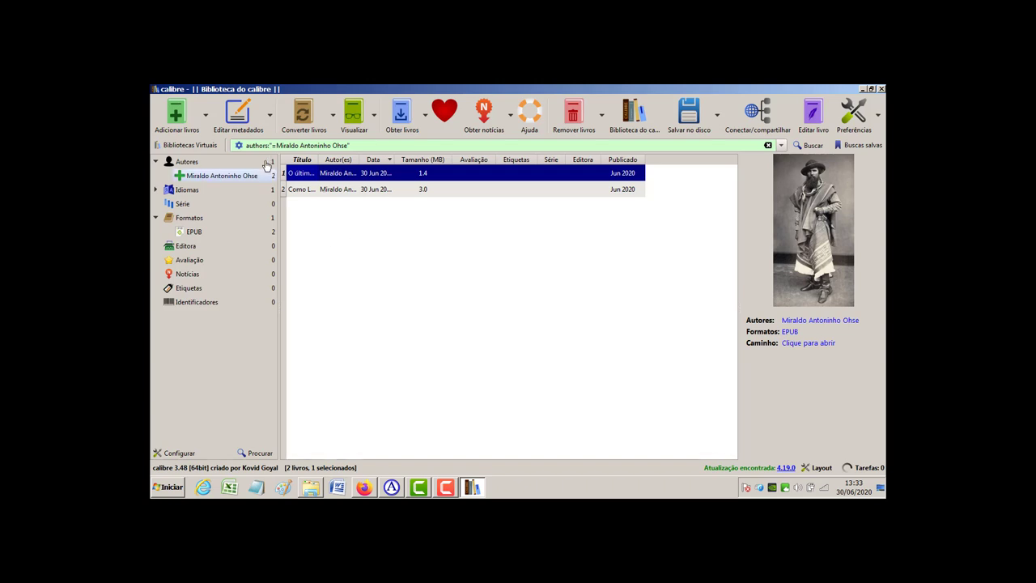
- Open the metadata of "O último gaúcho ressuscitado" for editing and enter the tag Regionalismo
{"action": "left_click", "coordinate": [324, 191]}
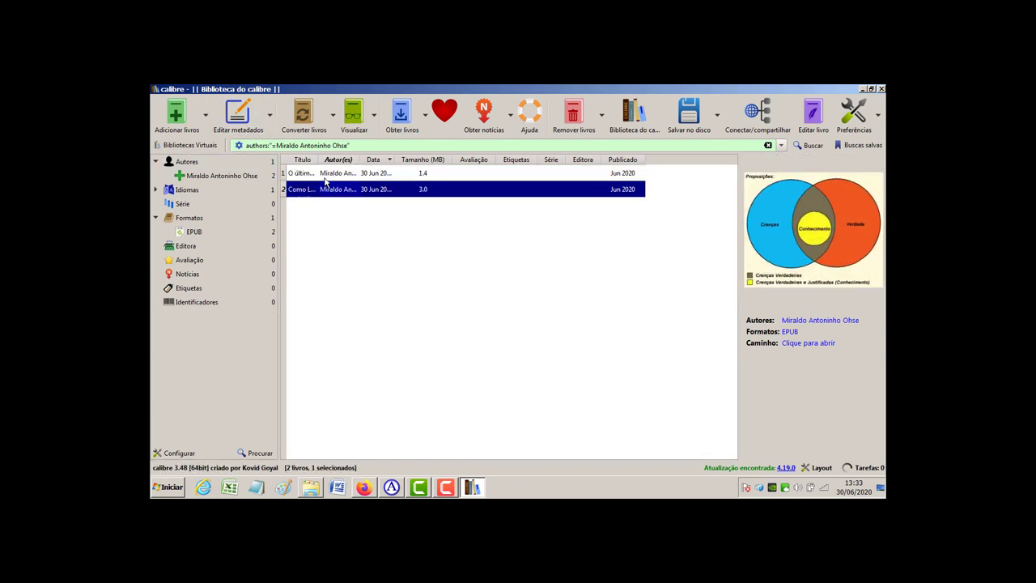
{"action": "left_click", "coordinate": [325, 174]}
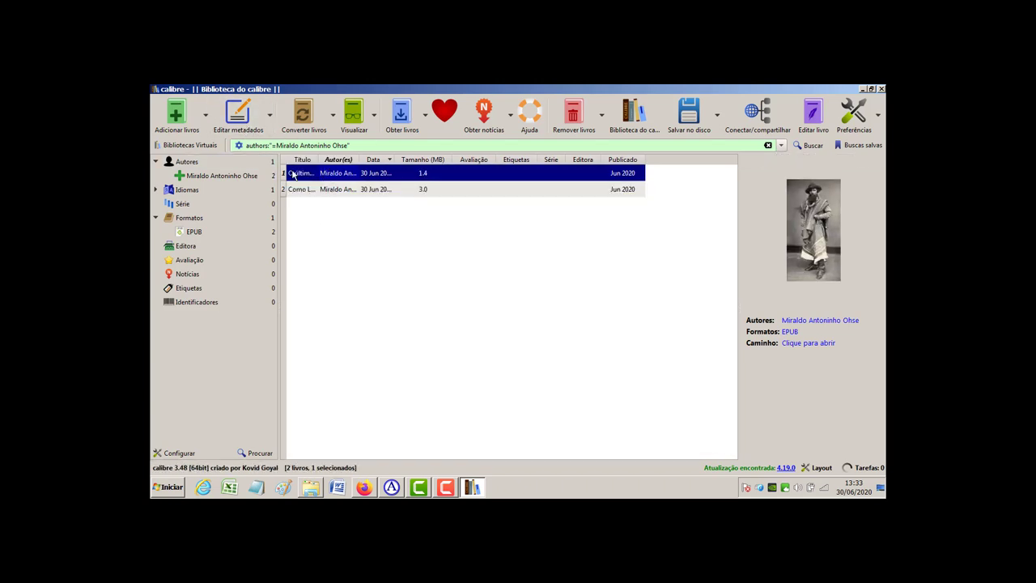
{"action": "left_click", "coordinate": [245, 123]}
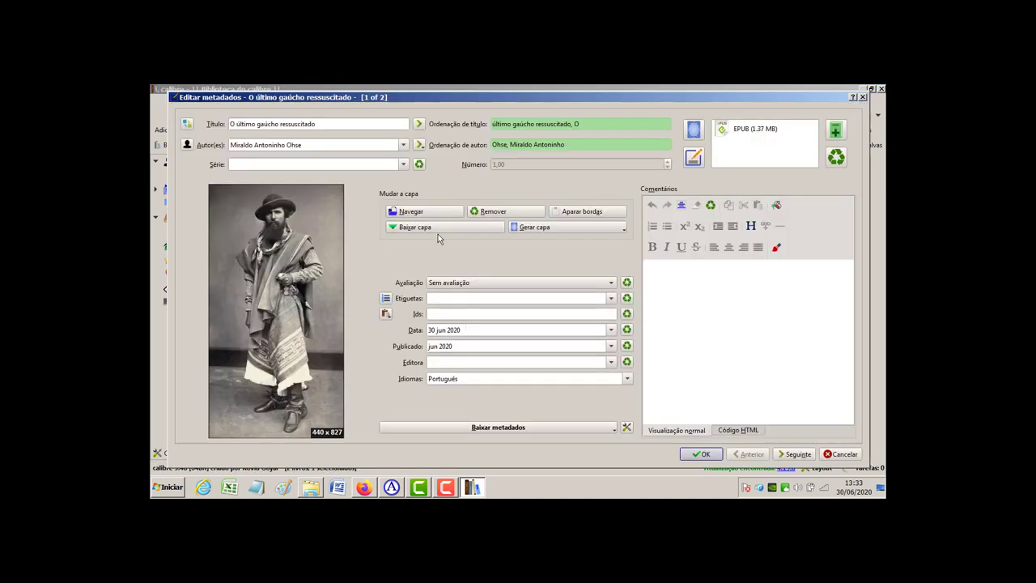
{"action": "left_click", "coordinate": [239, 164]}
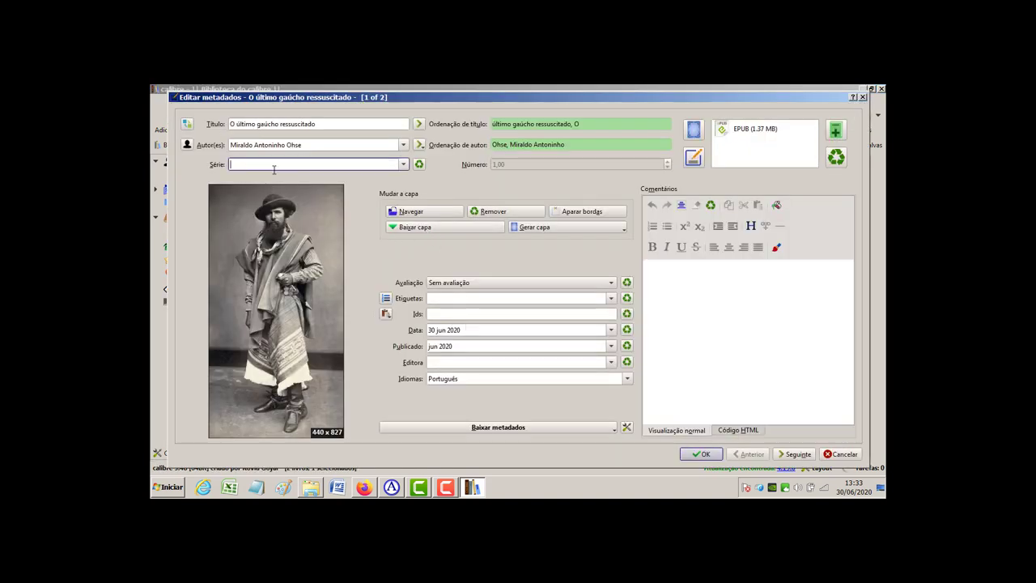
{"action": "left_click", "coordinate": [454, 299]}
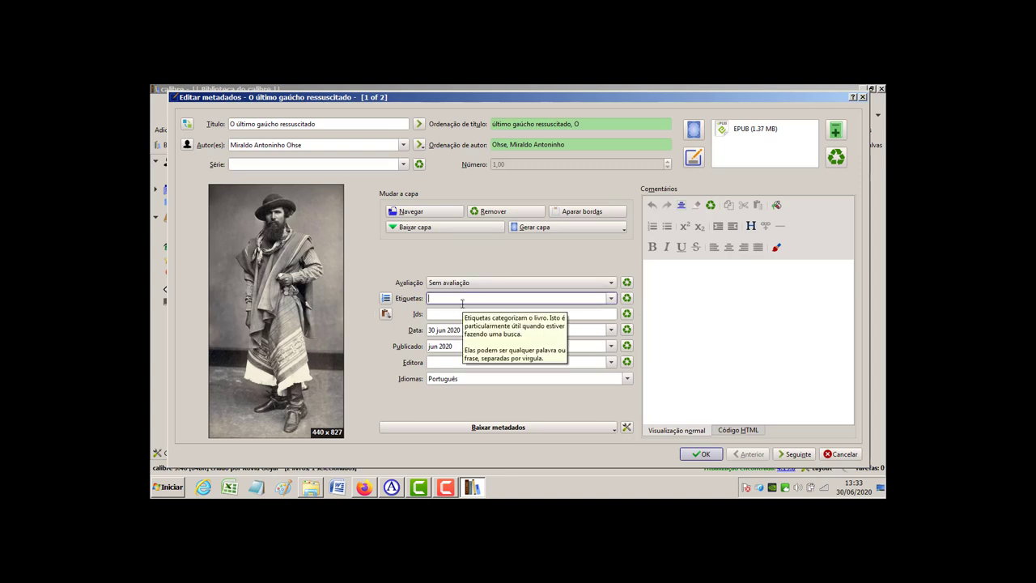
{"action": "type", "text": "Regionalismo"}
- Copy the highlighted "Escritto originalmente em 30/10/2015" sentence from the Atlantis document into the book's comments, and save the metadata in calibre
{"action": "left_click", "coordinate": [758, 338]}
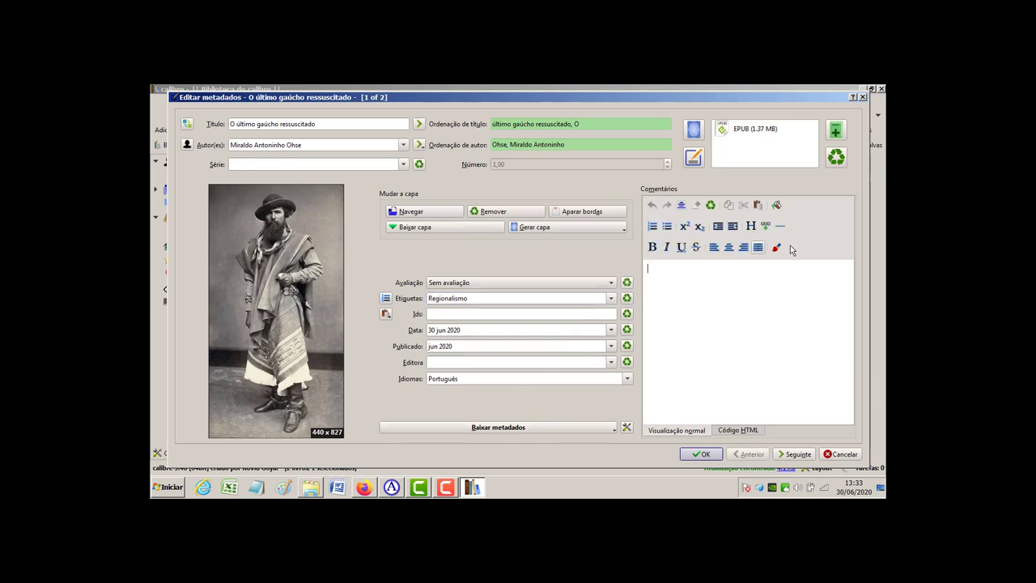
{"action": "left_click", "coordinate": [392, 486]}
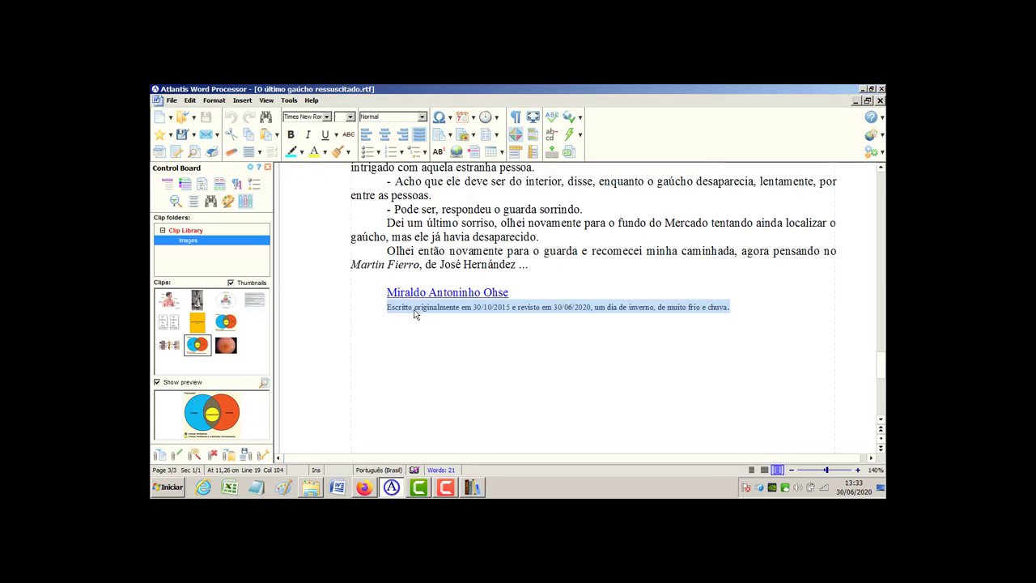
{"action": "right_click", "coordinate": [414, 315]}
{"action": "left_click", "coordinate": [438, 330]}
{"action": "left_click", "coordinate": [472, 488]}
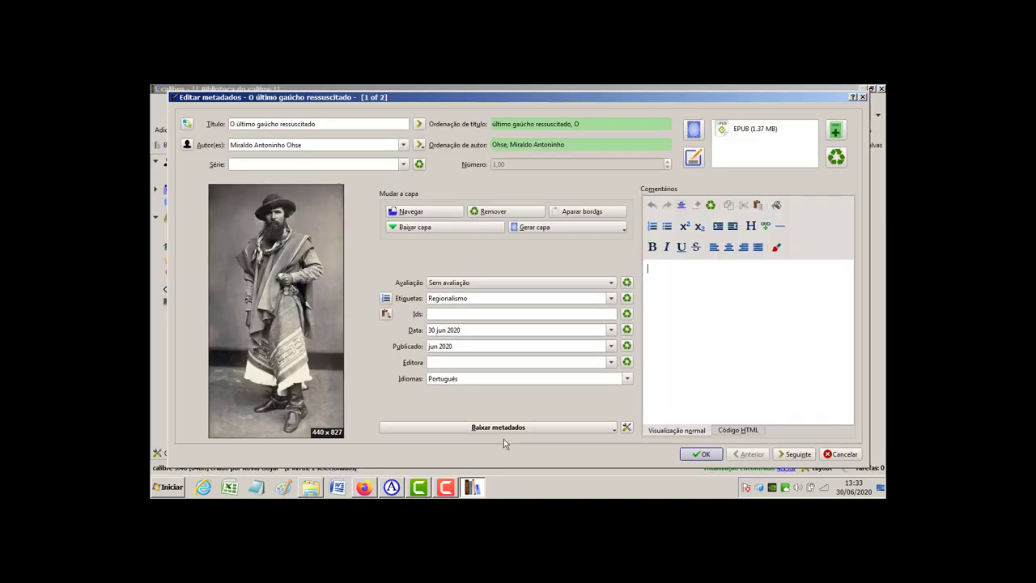
{"action": "right_click", "coordinate": [692, 281]}
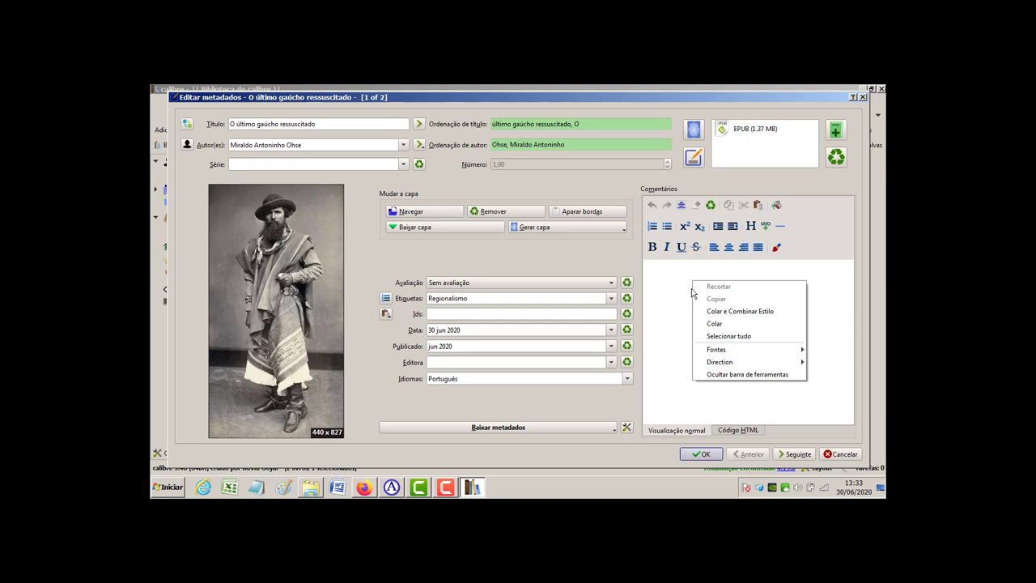
{"action": "left_click", "coordinate": [714, 323]}
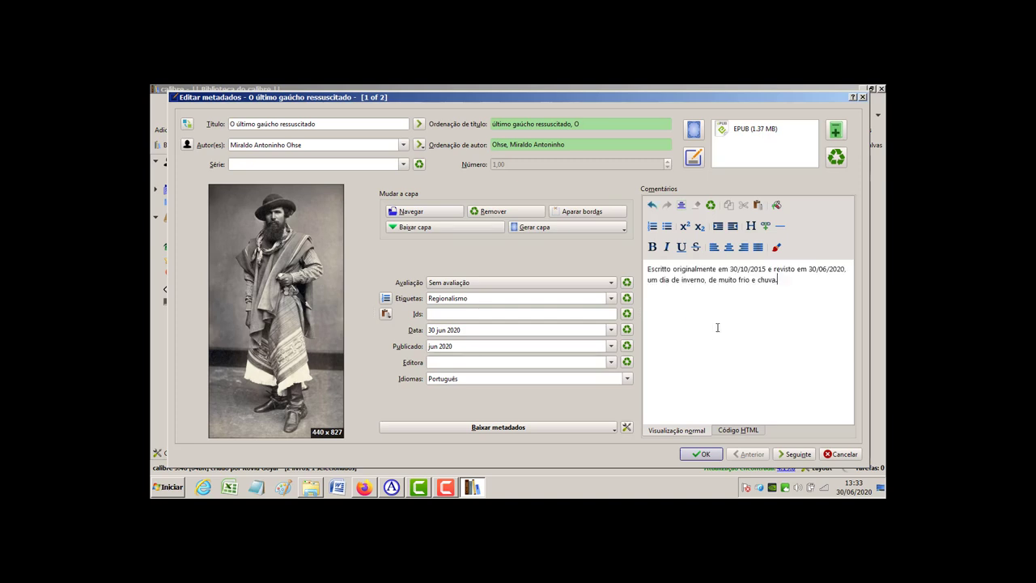
{"action": "left_click", "coordinate": [705, 455]}
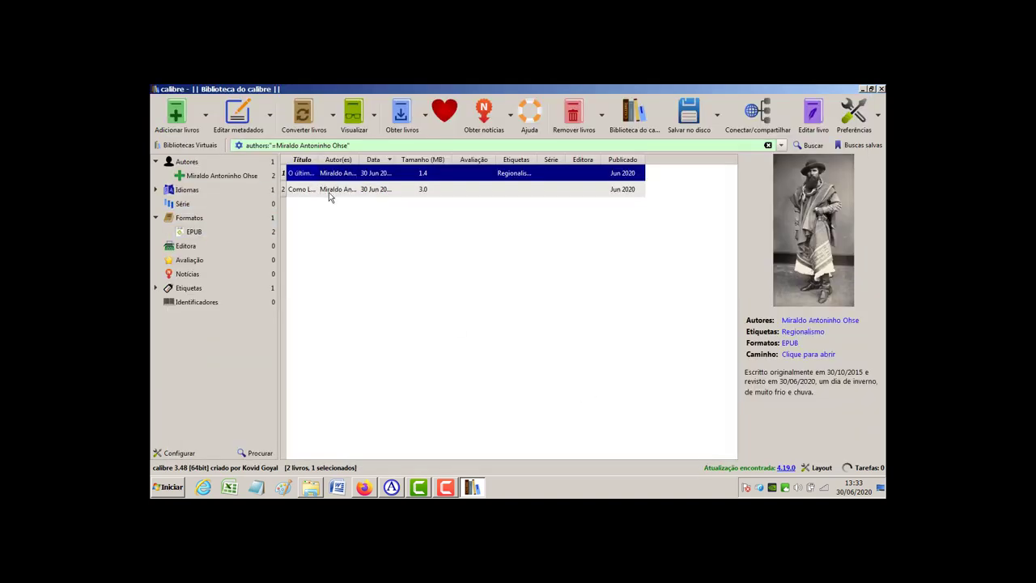
- Open the metadata of "Como Ler Bem e Rapidamente" for editing and enter the tag Conhecimento
{"action": "left_click", "coordinate": [329, 197]}
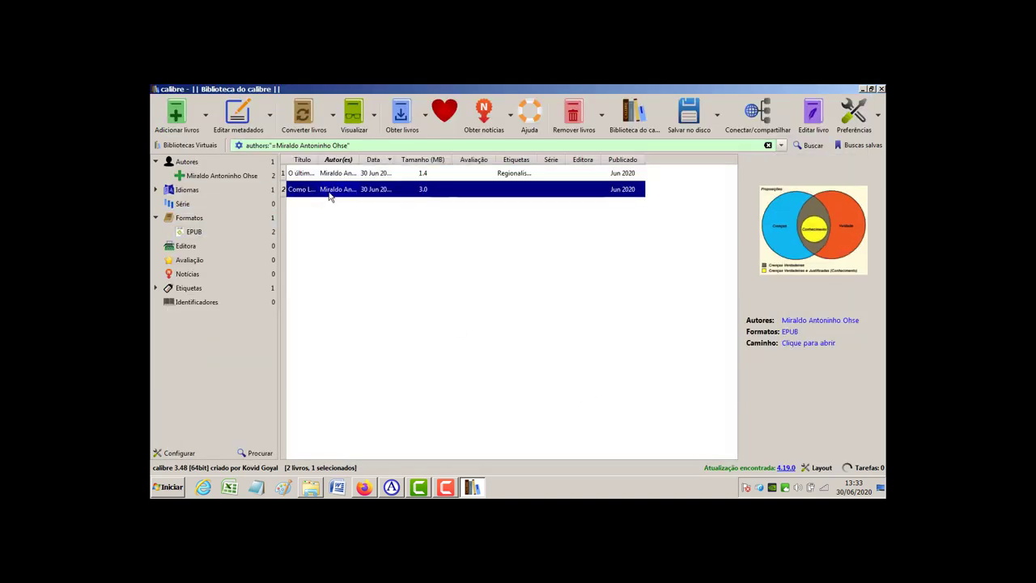
{"action": "left_click", "coordinate": [250, 126]}
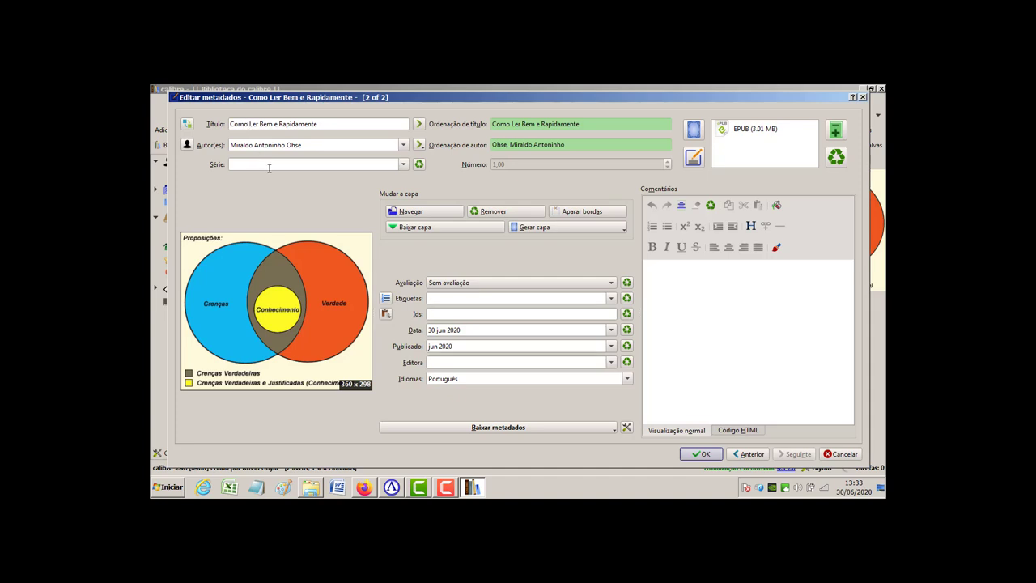
{"action": "left_click", "coordinate": [446, 300]}
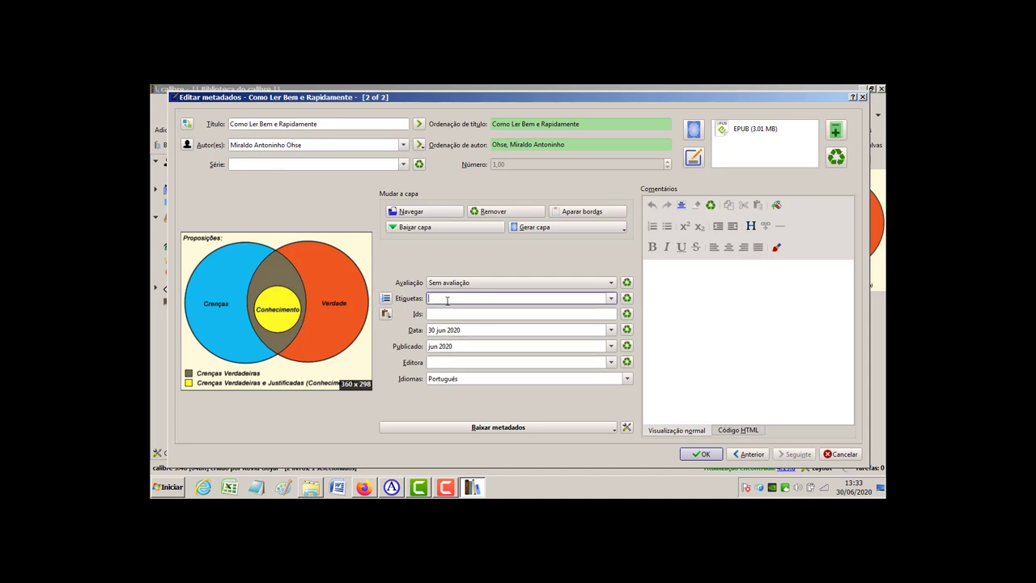
{"action": "type", "text": "Conhecimento"}
- Copy the title "Como Ler Bem e Rapidamente" into the book's comments and save the metadata
{"action": "left_click", "coordinate": [657, 292]}
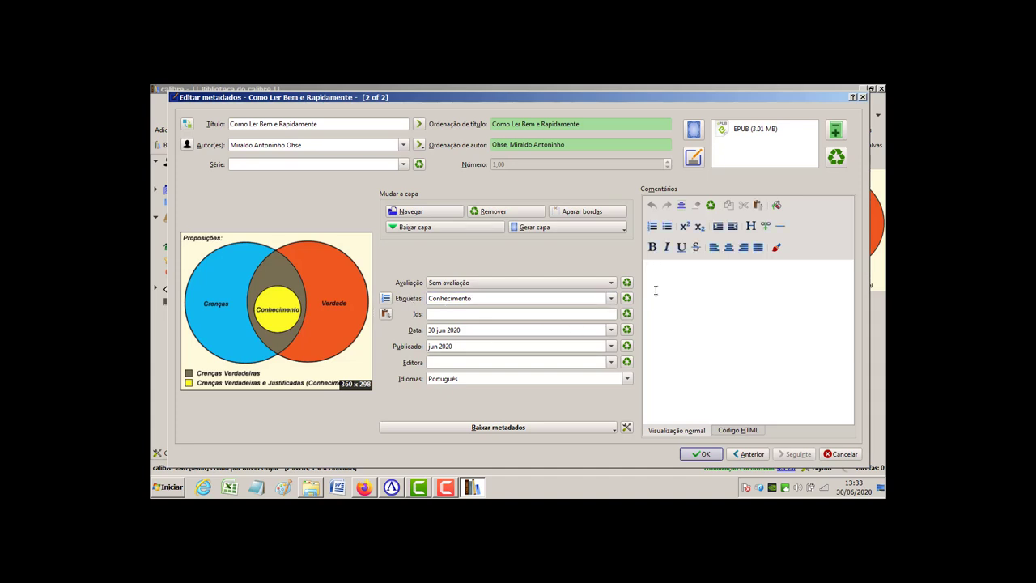
{"action": "left_click_drag", "start_coordinate": [328, 127], "coordinate": [227, 125]}
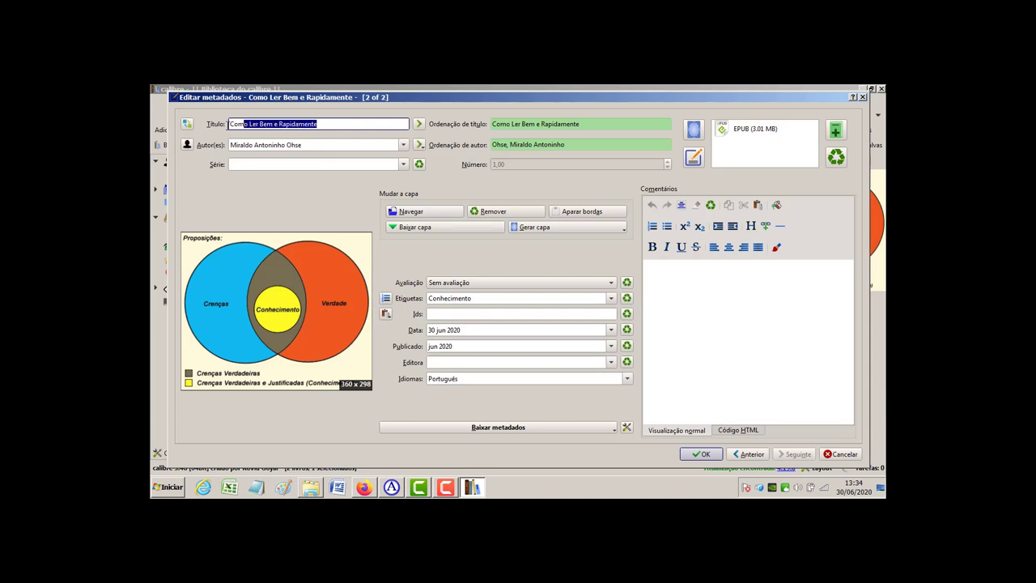
{"action": "left_click", "coordinate": [247, 123]}
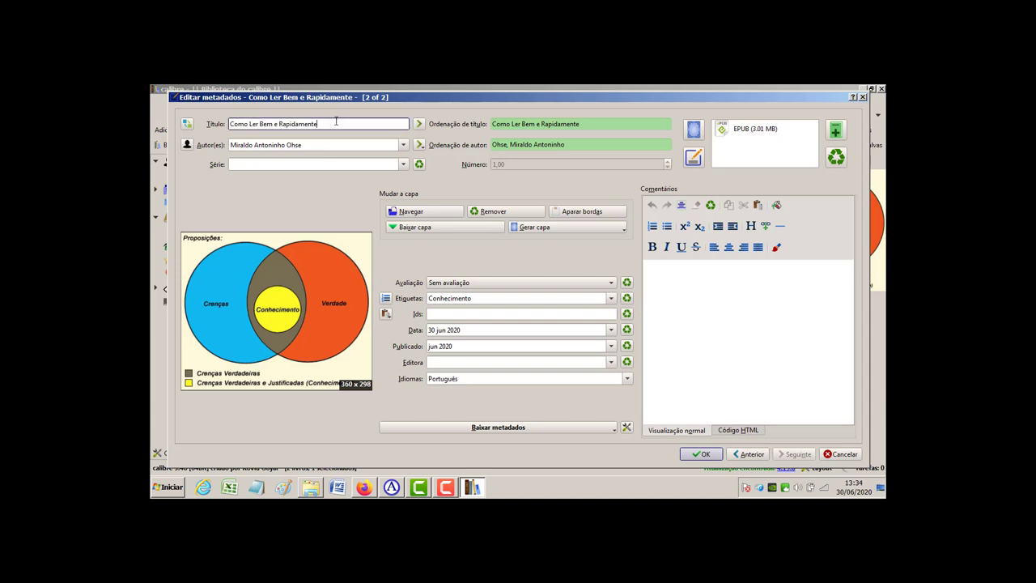
{"action": "left_click_drag", "start_coordinate": [336, 122], "coordinate": [228, 135]}
{"action": "right_click", "coordinate": [256, 123]}
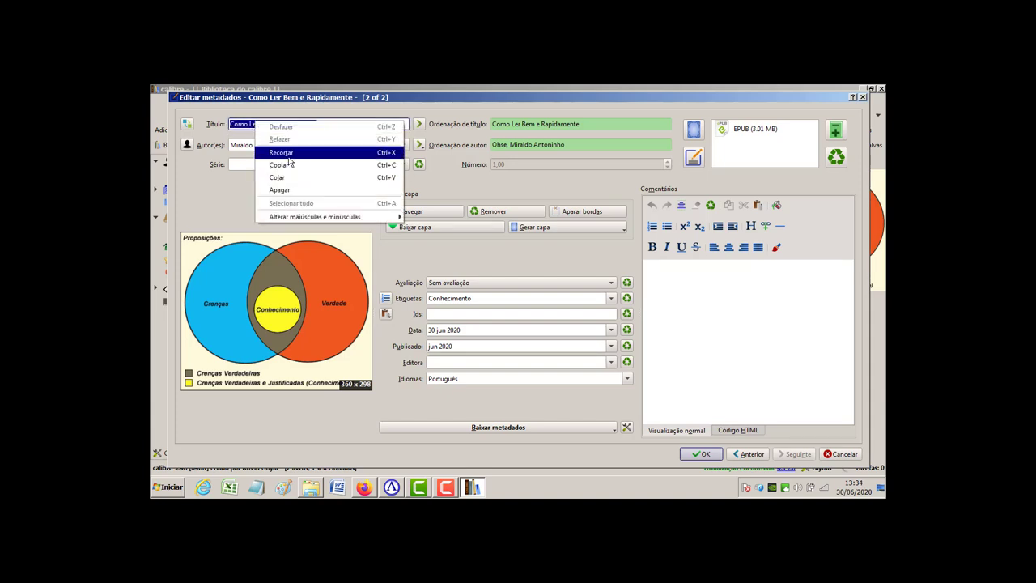
{"action": "left_click", "coordinate": [280, 165]}
{"action": "left_click", "coordinate": [706, 306]}
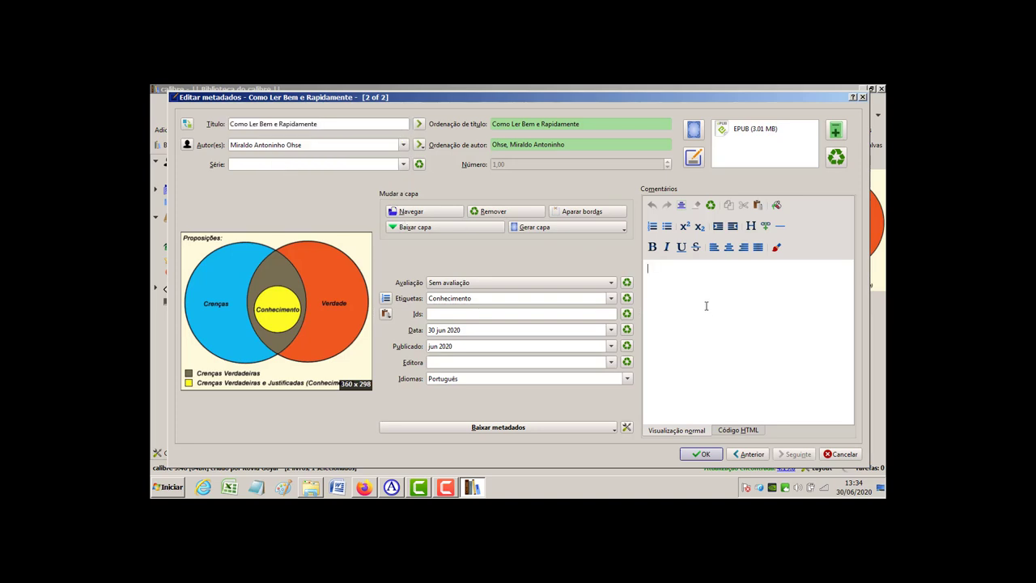
{"action": "right_click", "coordinate": [706, 307]}
{"action": "left_click", "coordinate": [735, 348]}
{"action": "left_click", "coordinate": [703, 456]}
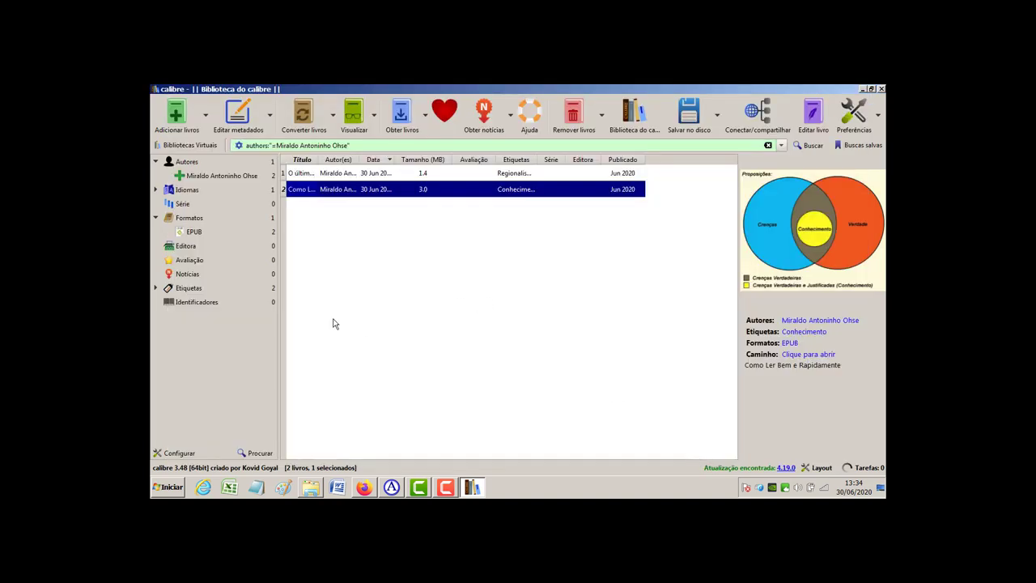
- View the details of each book and expand the Etiquetas category to list its tags
{"action": "left_click", "coordinate": [334, 173]}
{"action": "left_click", "coordinate": [337, 189]}
{"action": "left_click", "coordinate": [156, 289]}
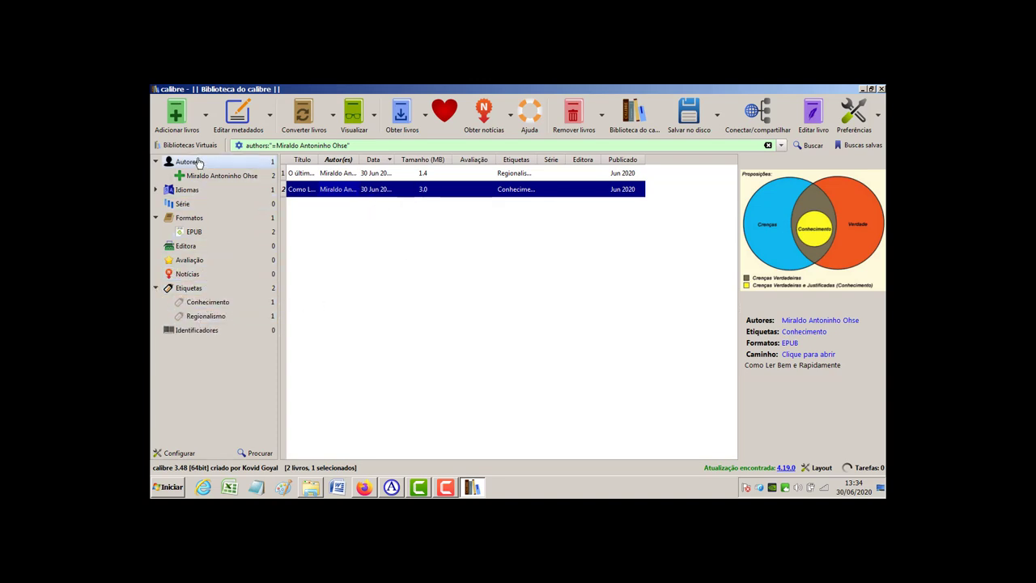
- Switch to Windows Explorer, inspect both book folders under the author's folder in Biblioteca do calibre, and return to calibre
{"action": "left_click", "coordinate": [310, 488]}
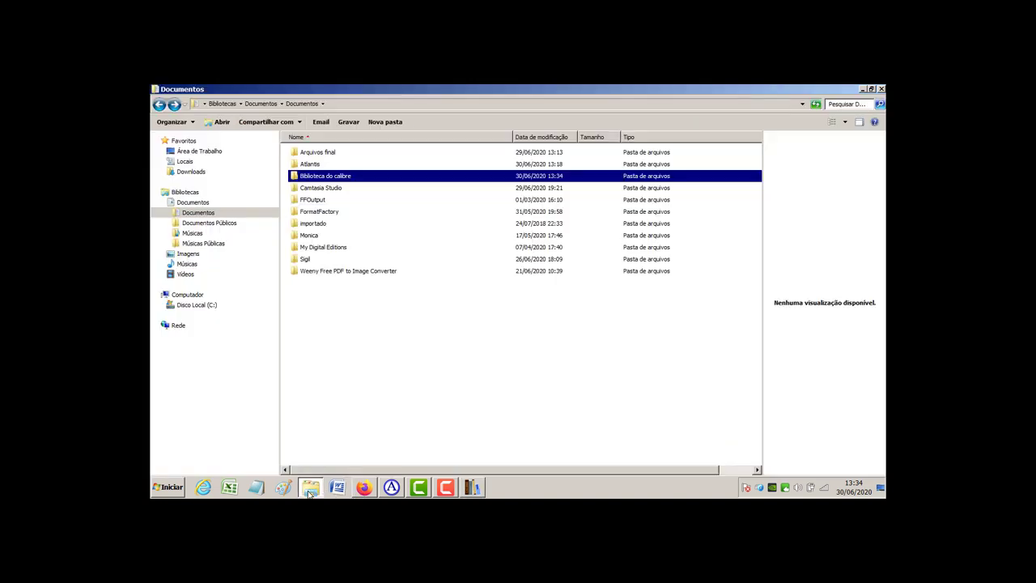
{"action": "double_click", "coordinate": [329, 179]}
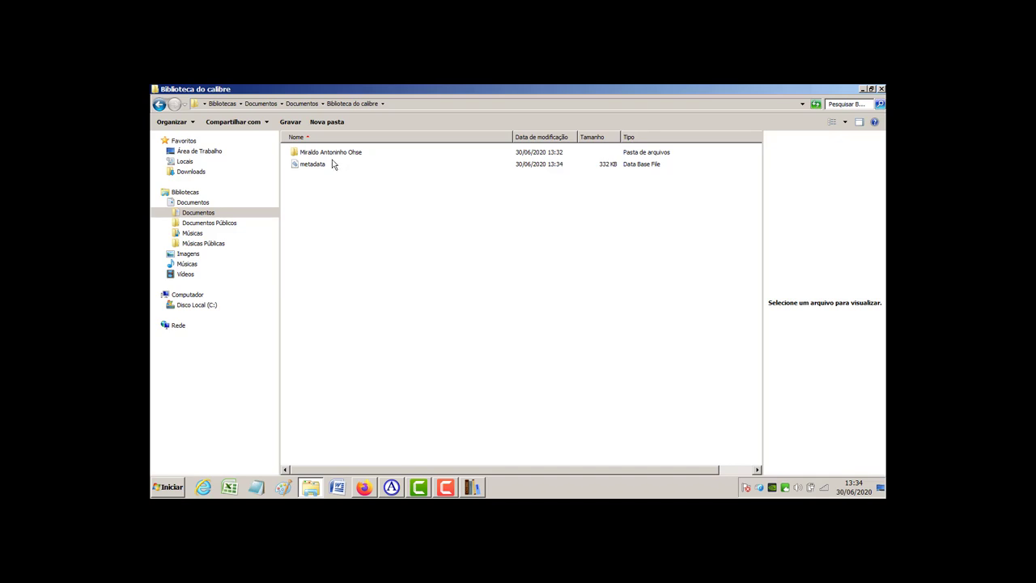
{"action": "double_click", "coordinate": [333, 154]}
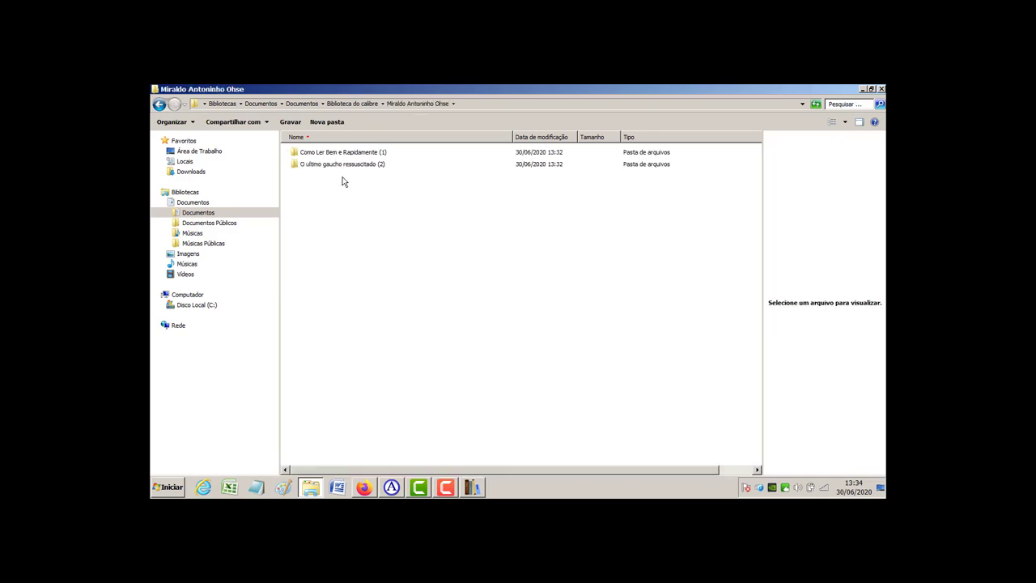
{"action": "left_click", "coordinate": [345, 154]}
{"action": "double_click", "coordinate": [345, 154]}
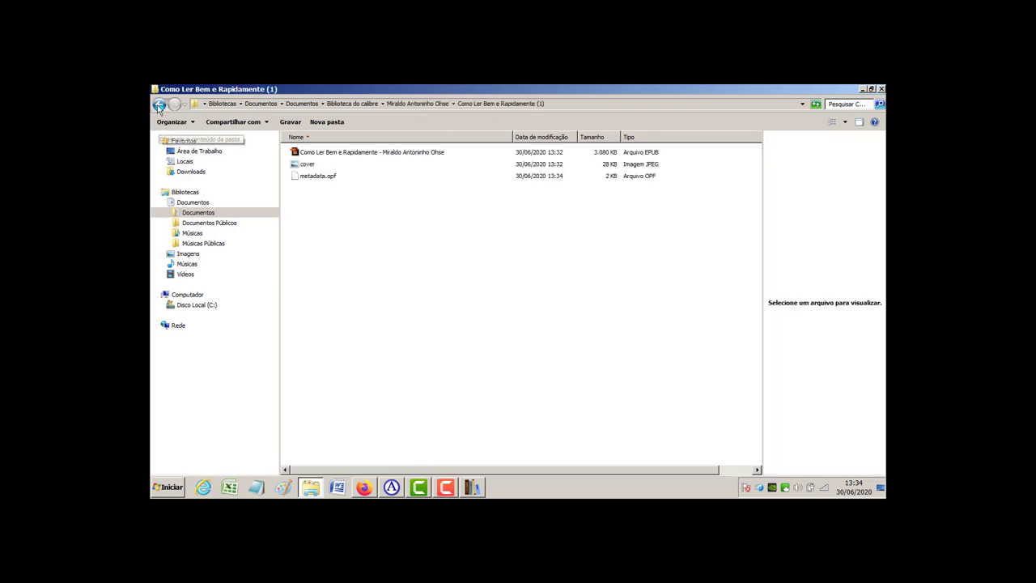
{"action": "key", "text": "alt+Left"}
{"action": "double_click", "coordinate": [317, 165]}
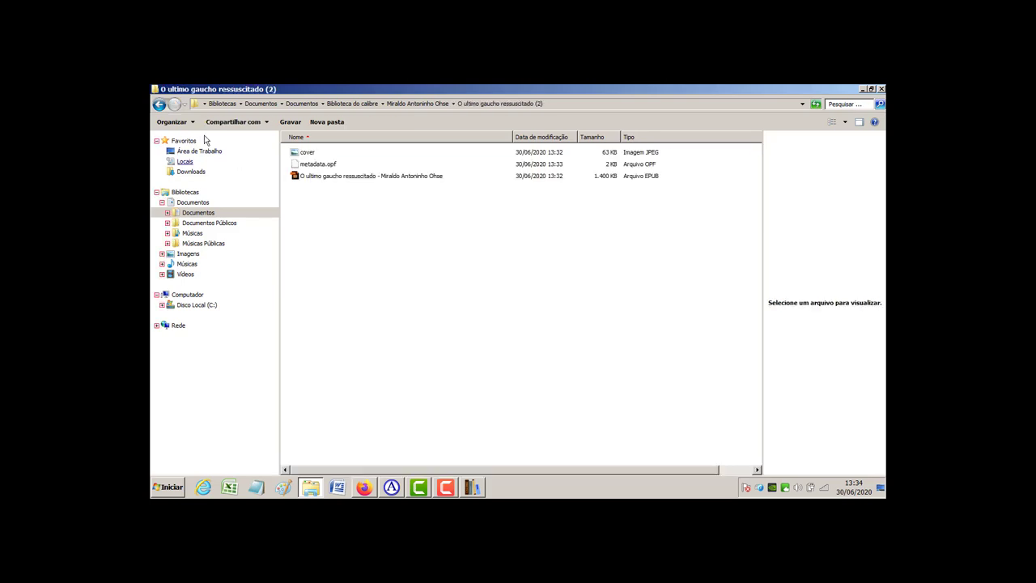
{"action": "left_click", "coordinate": [158, 104]}
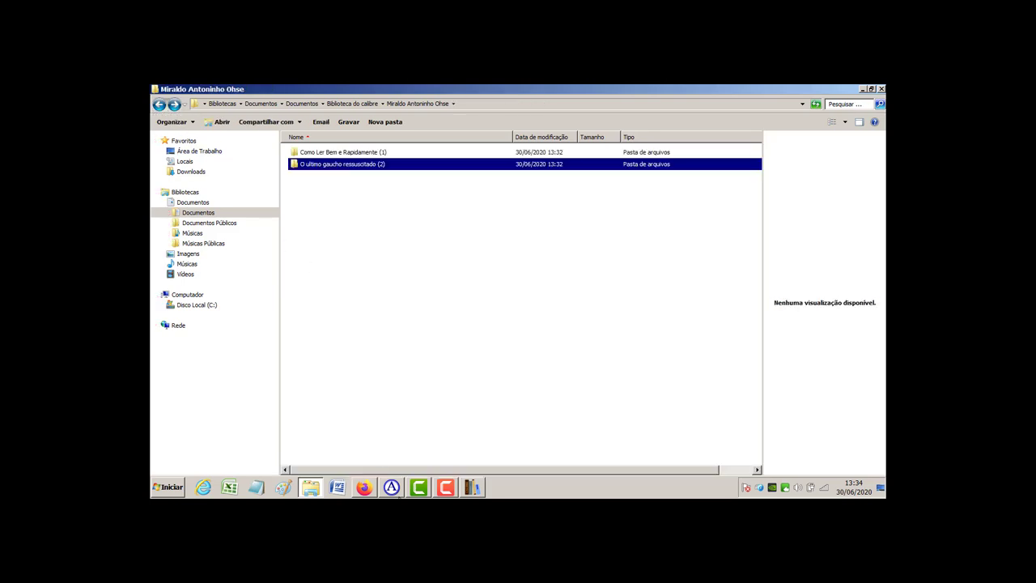
{"action": "left_click", "coordinate": [465, 490]}
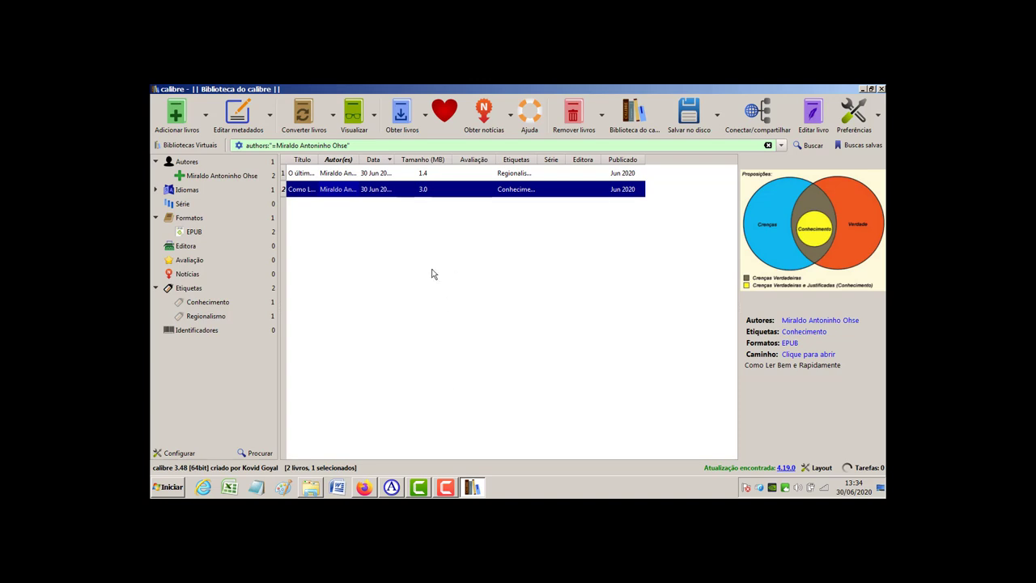
- Examine the actions available for "O último gaúcho ressuscitado", including the options for sending to a device and removing books
{"action": "left_click", "coordinate": [328, 175]}
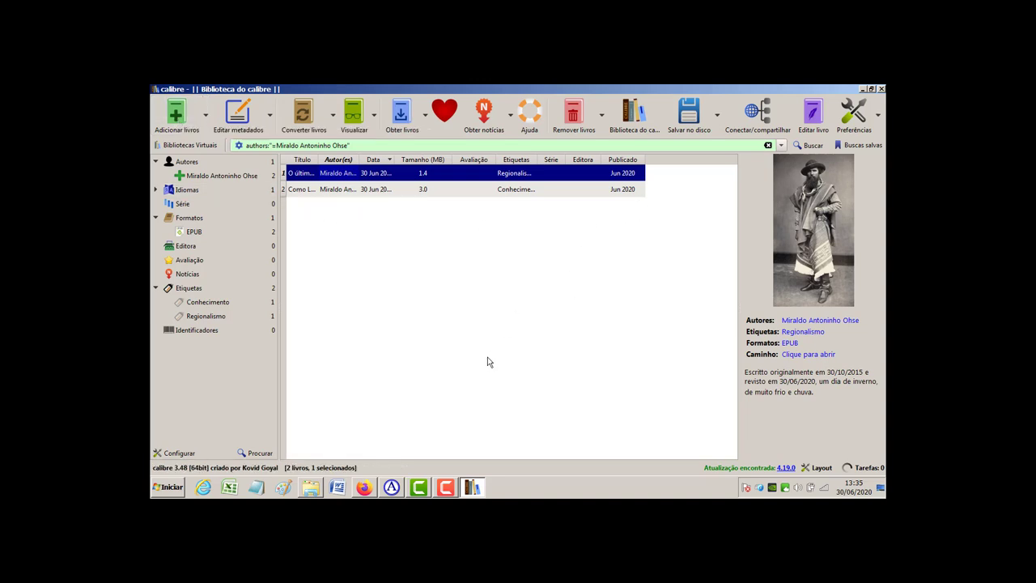
{"action": "left_click", "coordinate": [375, 206]}
{"action": "left_click", "coordinate": [377, 174]}
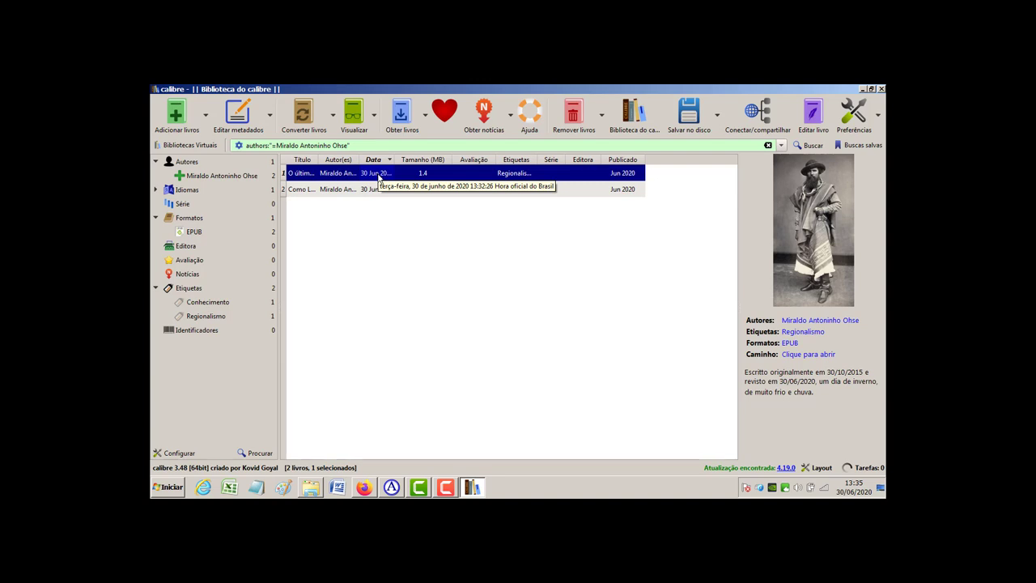
{"action": "right_click", "coordinate": [378, 177]}
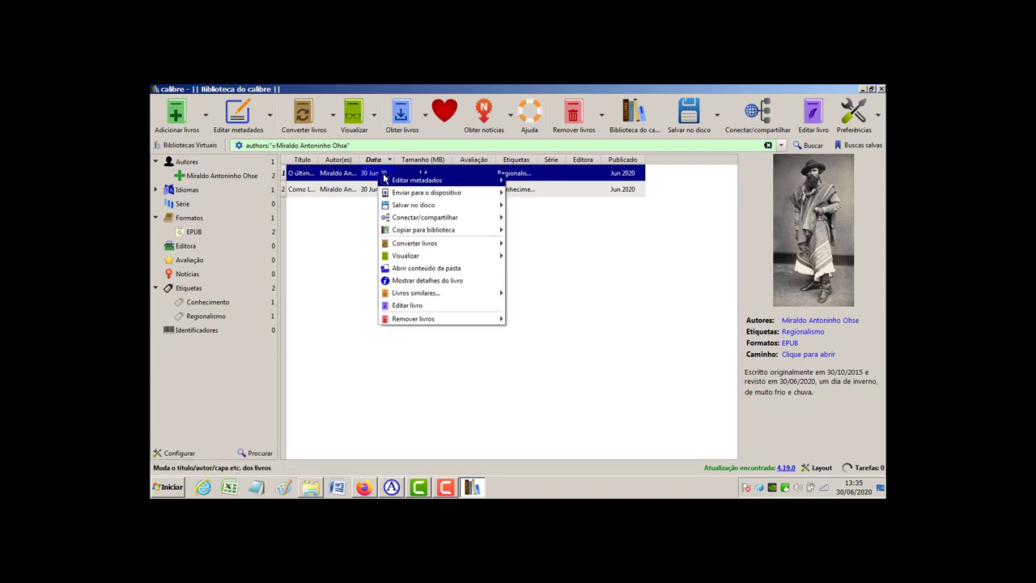
{"action": "mouse_move", "coordinate": [450, 182]}
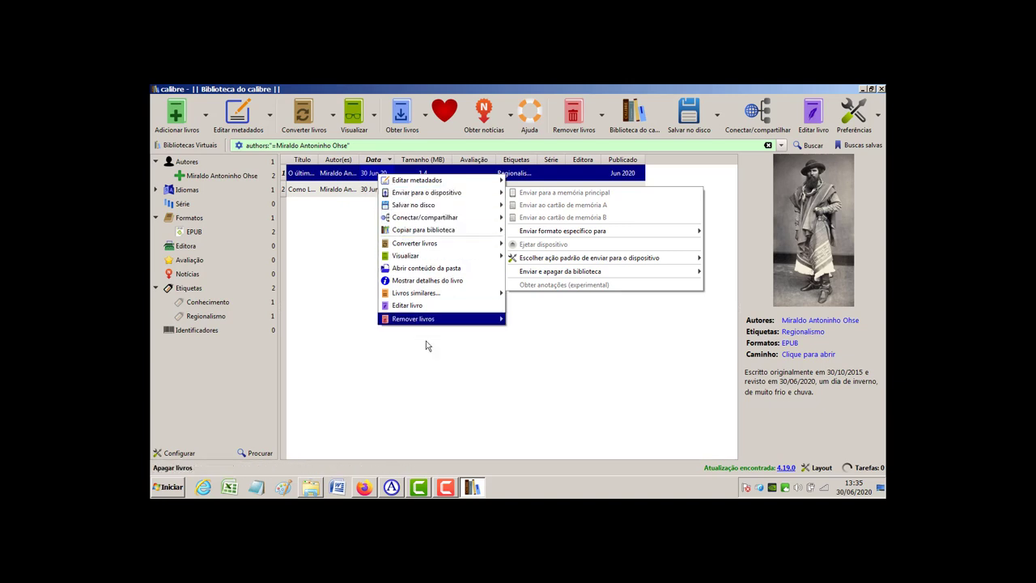
{"action": "mouse_move", "coordinate": [425, 324]}
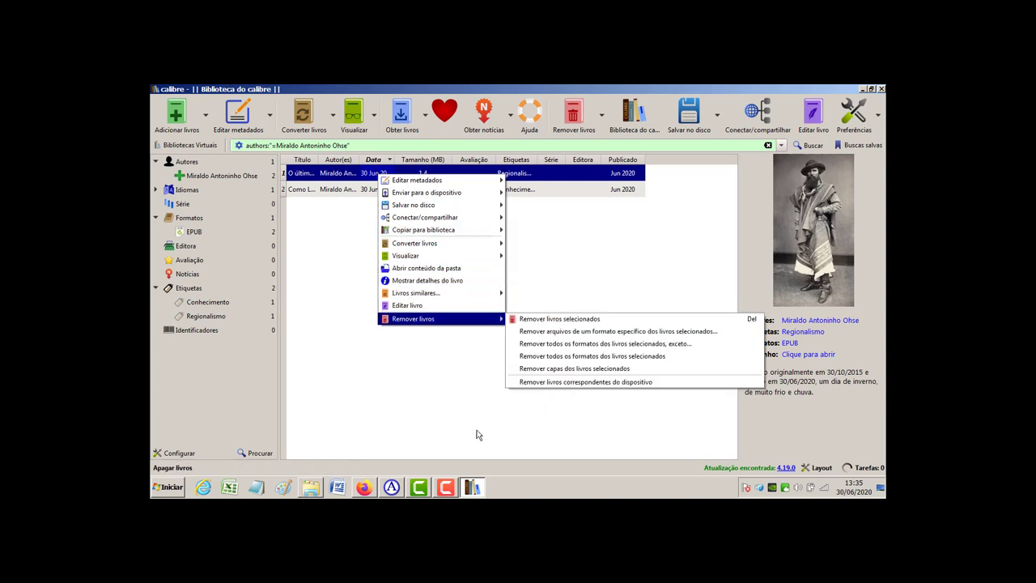
{"action": "left_click", "coordinate": [418, 424]}
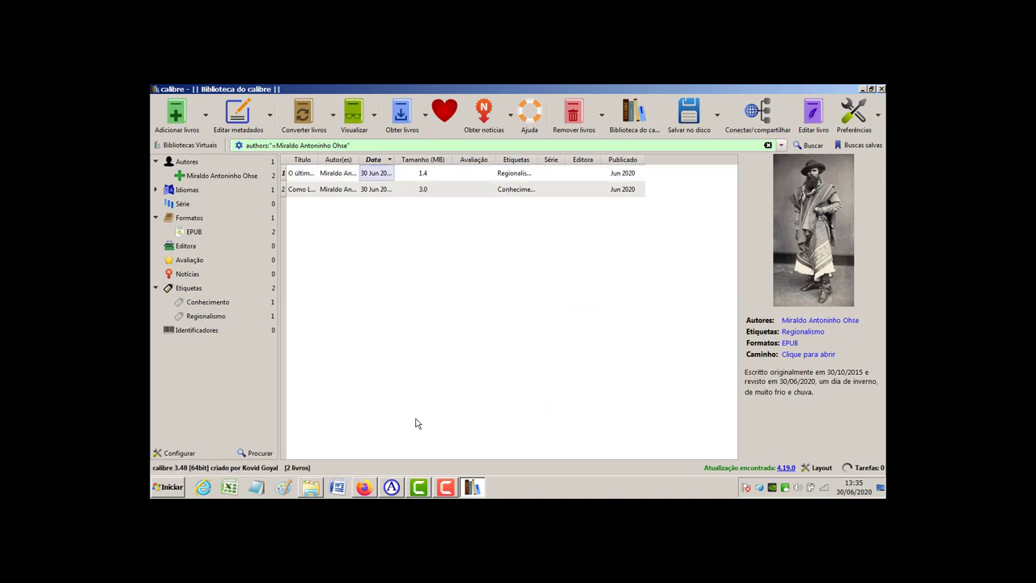
- Widen the Título column of the book list until both full titles are readable
{"action": "left_click", "coordinate": [336, 173]}
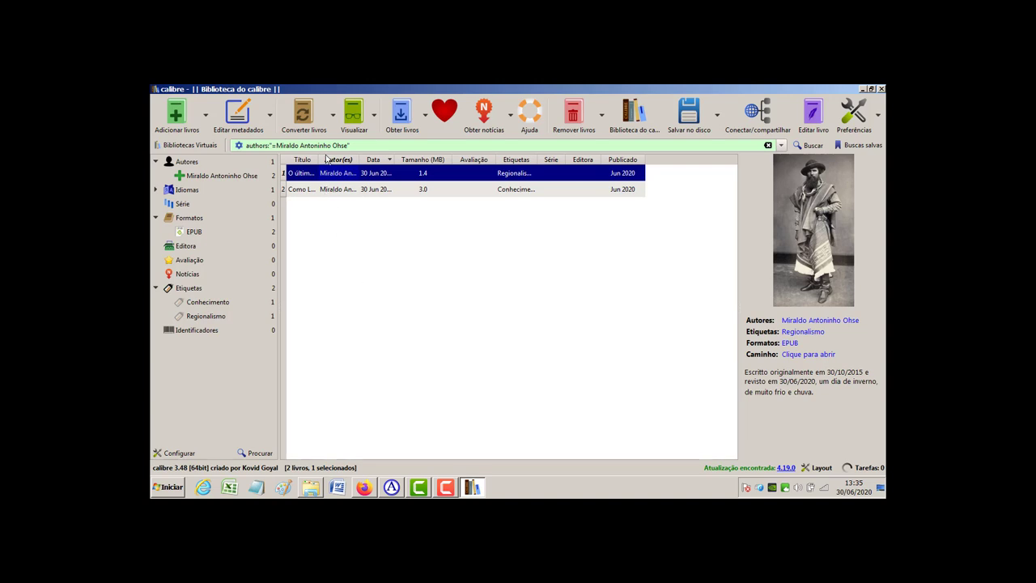
{"action": "left_click_drag", "start_coordinate": [320, 159], "coordinate": [402, 160]}
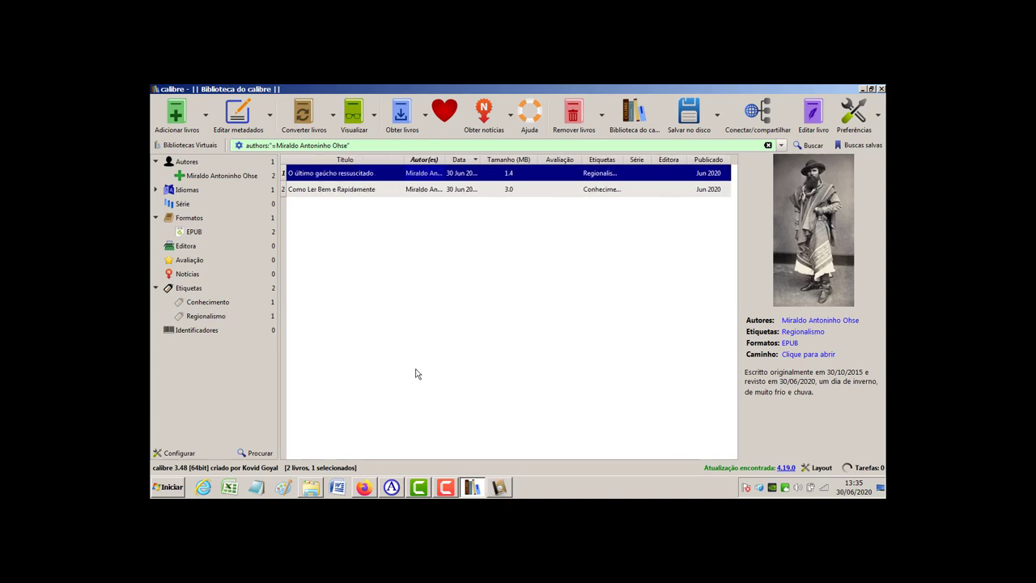
{"action": "left_click", "coordinate": [325, 194]}
- Convert "O último gaúcho ressuscitado" from EPUB to AZW3 and check the formats listed in its metadata
{"action": "left_click", "coordinate": [301, 173]}
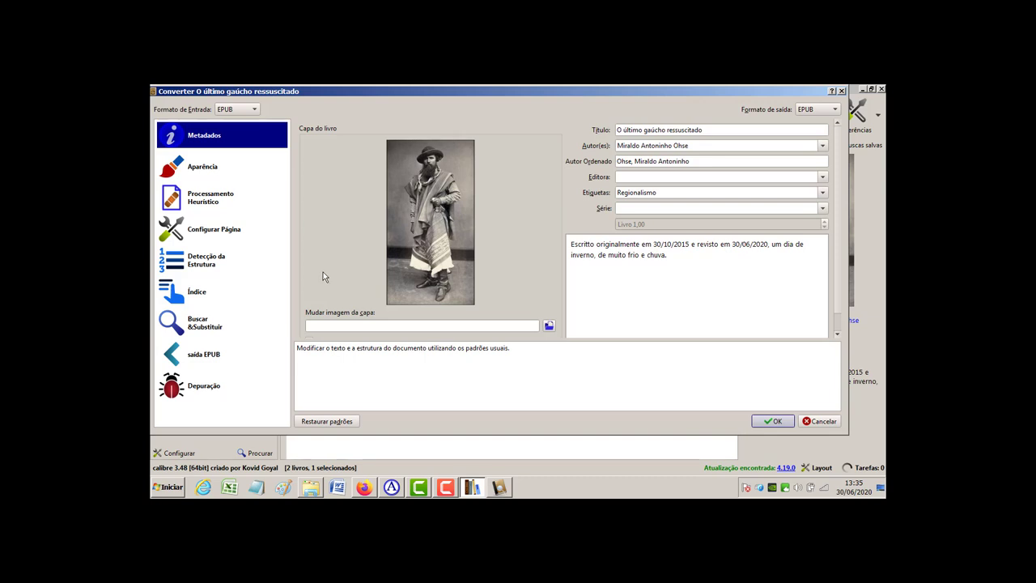
{"action": "left_click", "coordinate": [834, 110]}
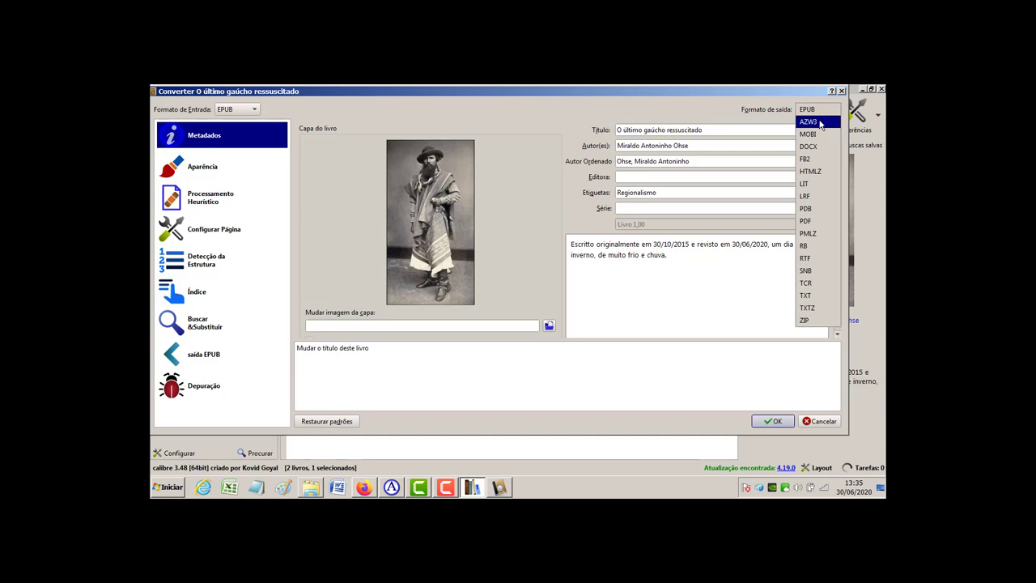
{"action": "left_click", "coordinate": [817, 123]}
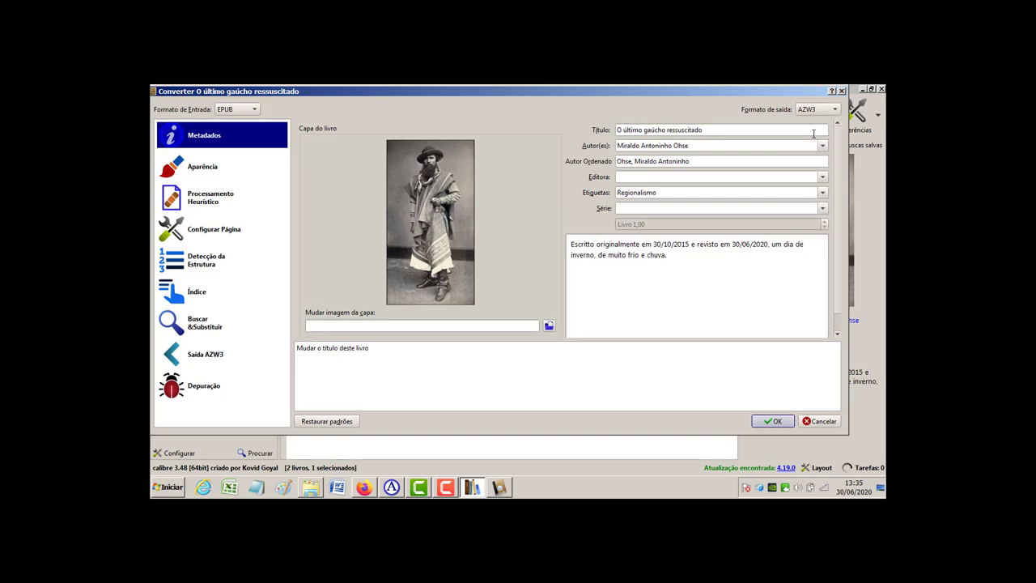
{"action": "left_click", "coordinate": [774, 420]}
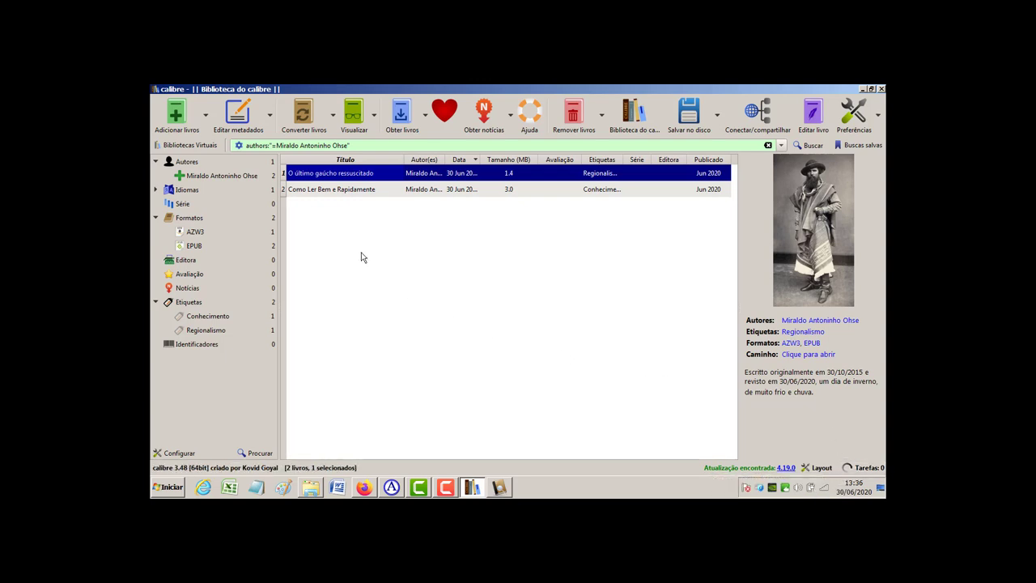
{"action": "left_click", "coordinate": [238, 112]}
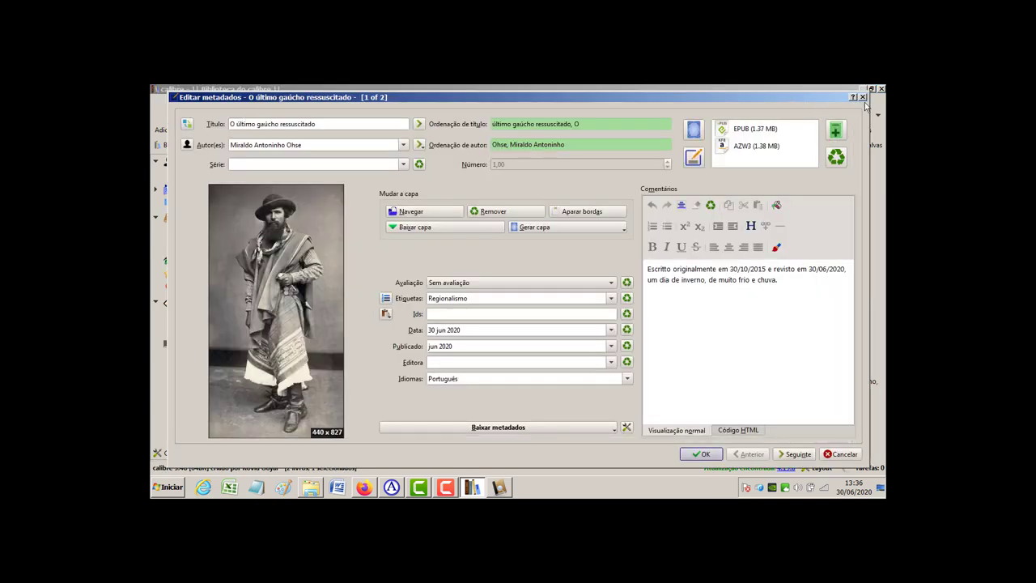
{"action": "left_click", "coordinate": [863, 97]}
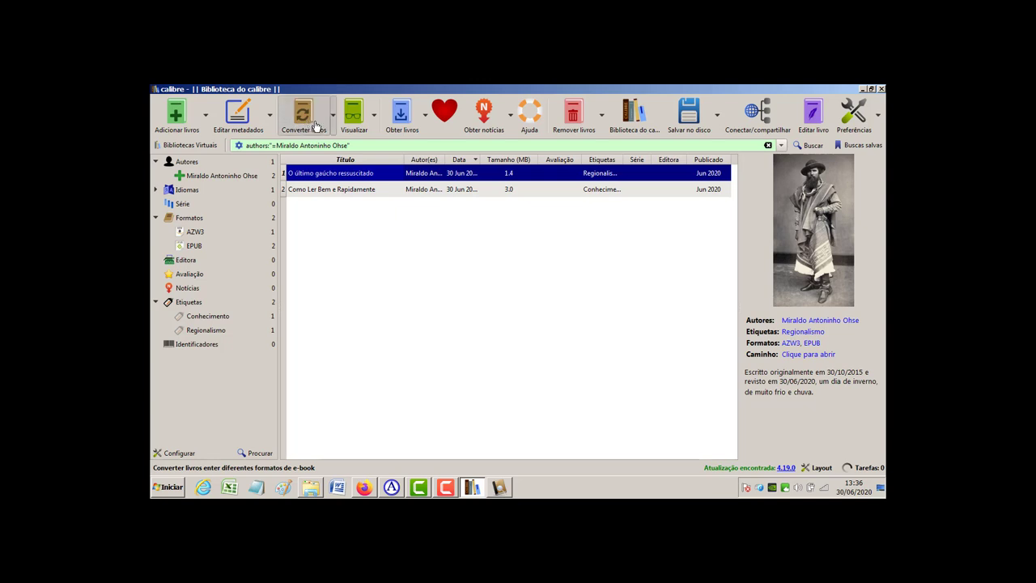
- Convert "O último gaúcho ressuscitado" from EPUB to MOBI
{"action": "left_click", "coordinate": [315, 125]}
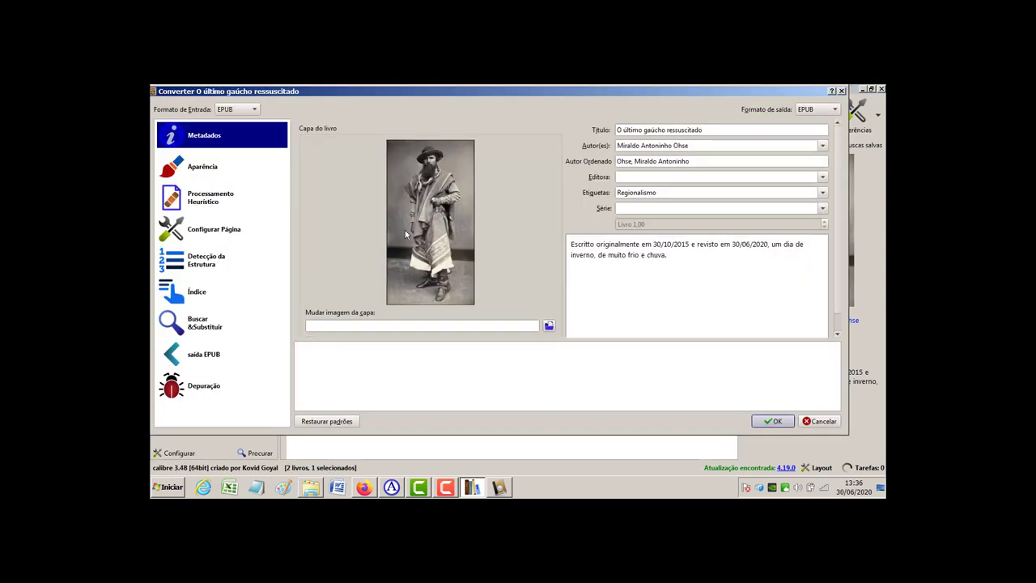
{"action": "left_click", "coordinate": [835, 111]}
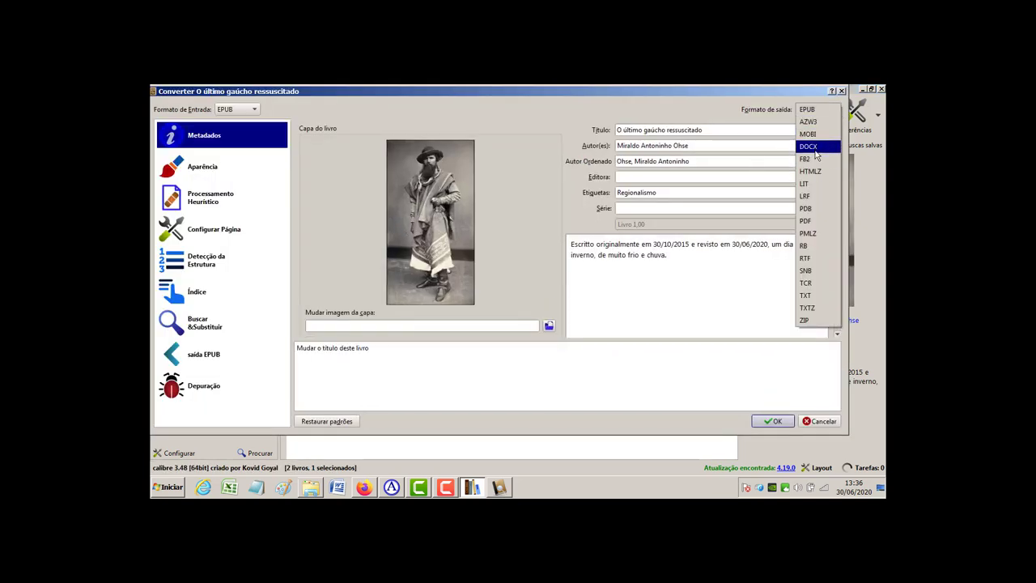
{"action": "left_click", "coordinate": [816, 134]}
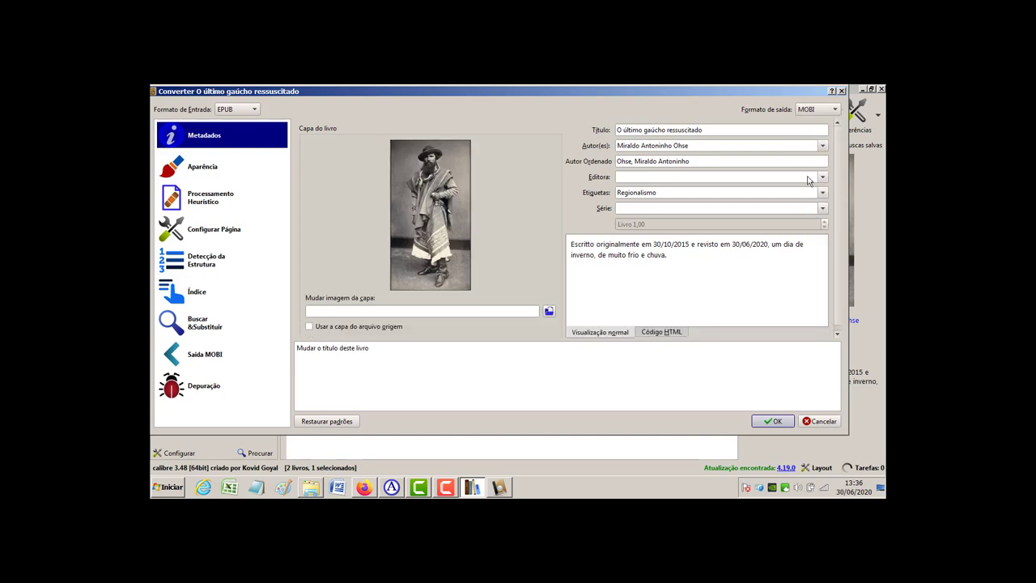
{"action": "left_click", "coordinate": [778, 427]}
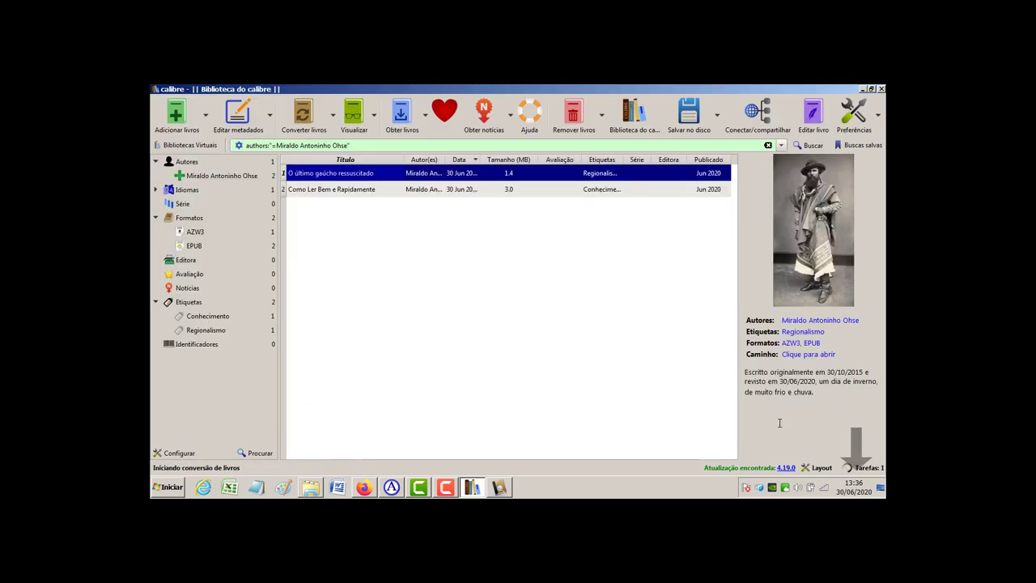
- Convert "O último gaúcho ressuscitado" from EPUB to PDF
{"action": "left_click", "coordinate": [331, 117]}
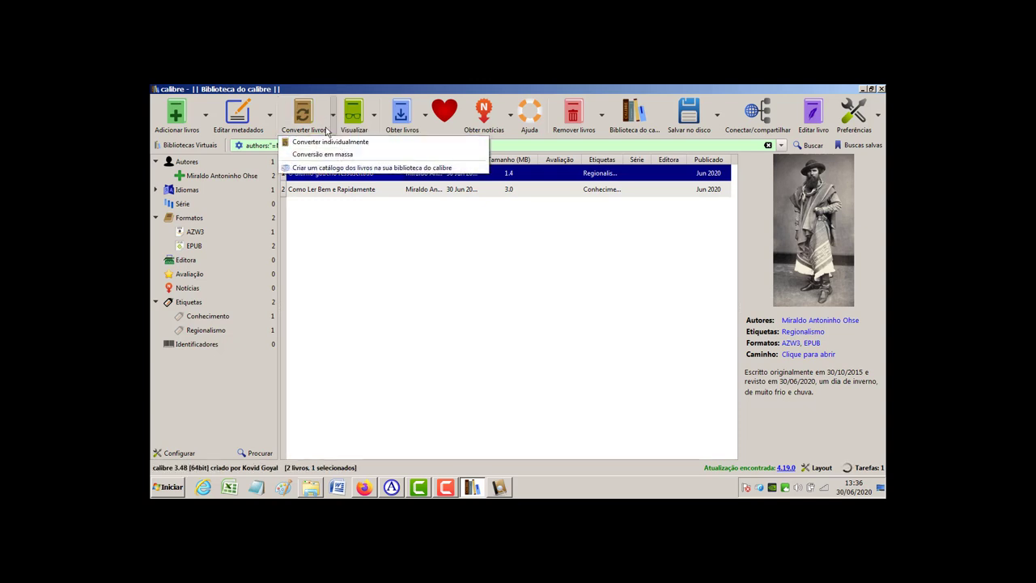
{"action": "left_click", "coordinate": [319, 121]}
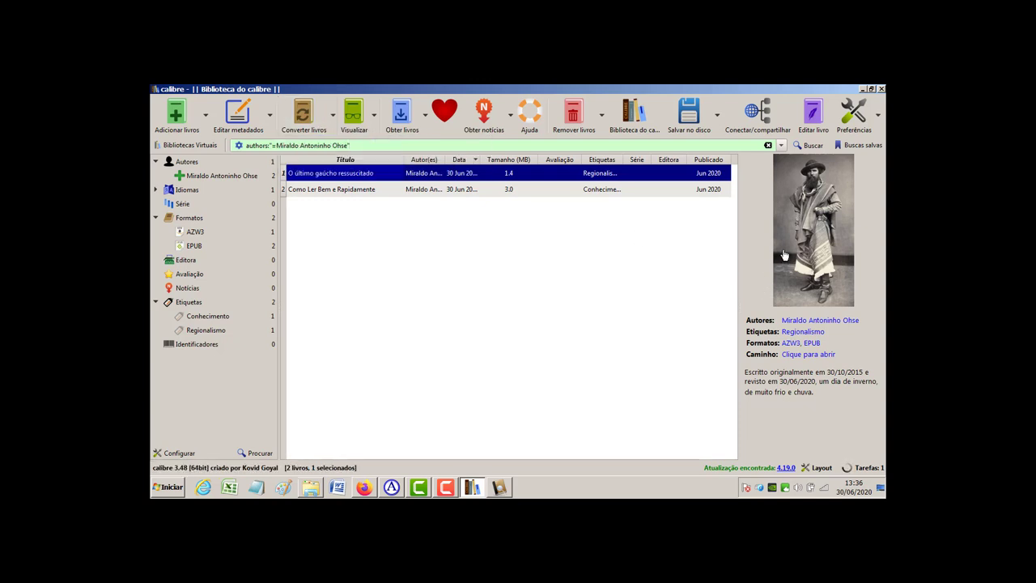
{"action": "left_click", "coordinate": [312, 126]}
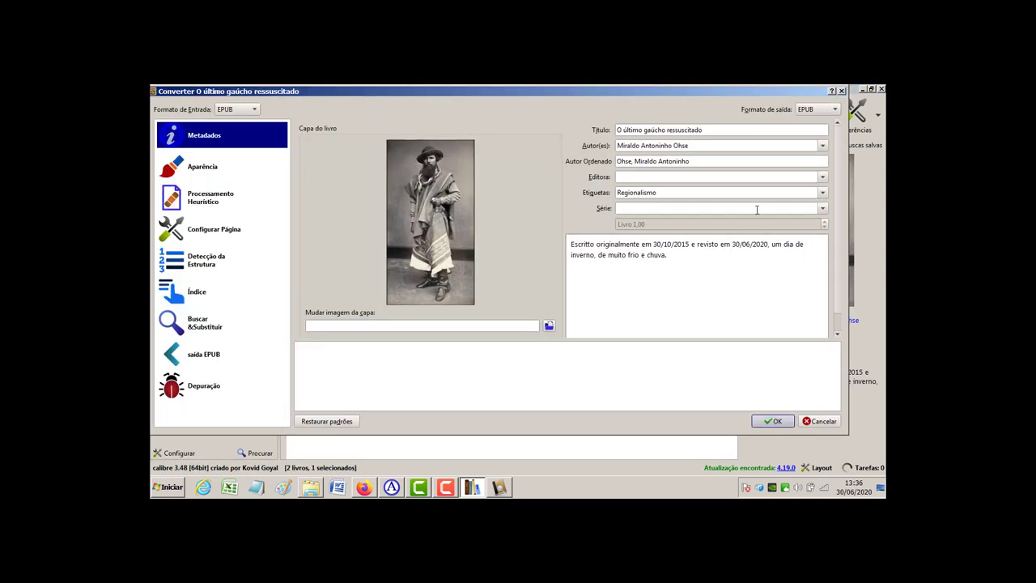
{"action": "left_click", "coordinate": [832, 110]}
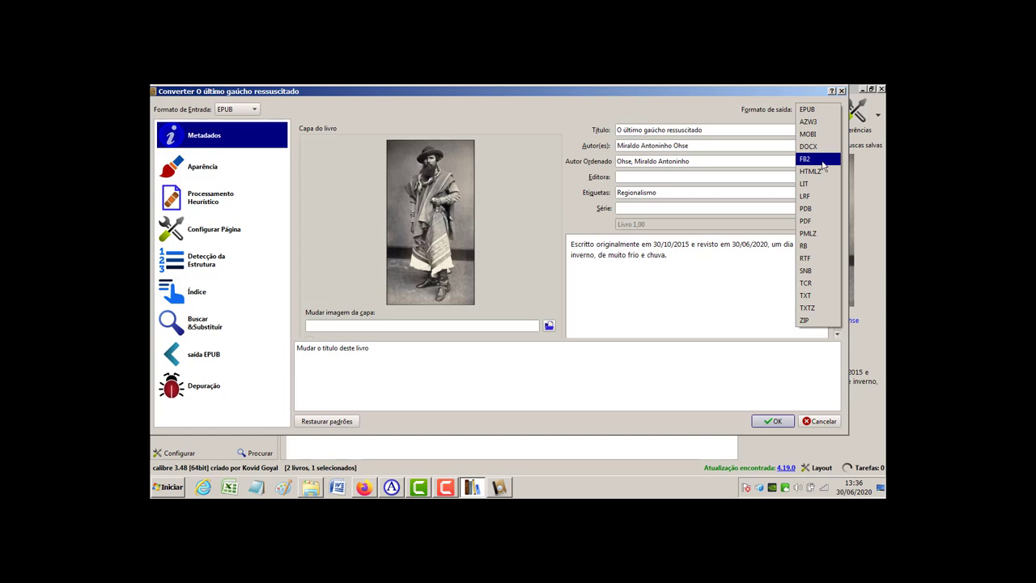
{"action": "left_click", "coordinate": [810, 221]}
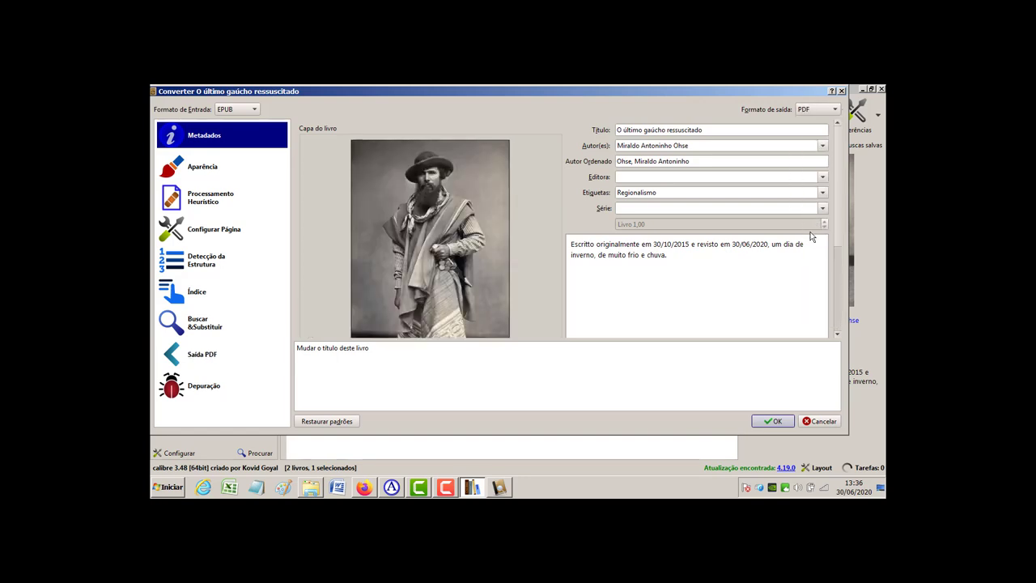
{"action": "left_click", "coordinate": [773, 421]}
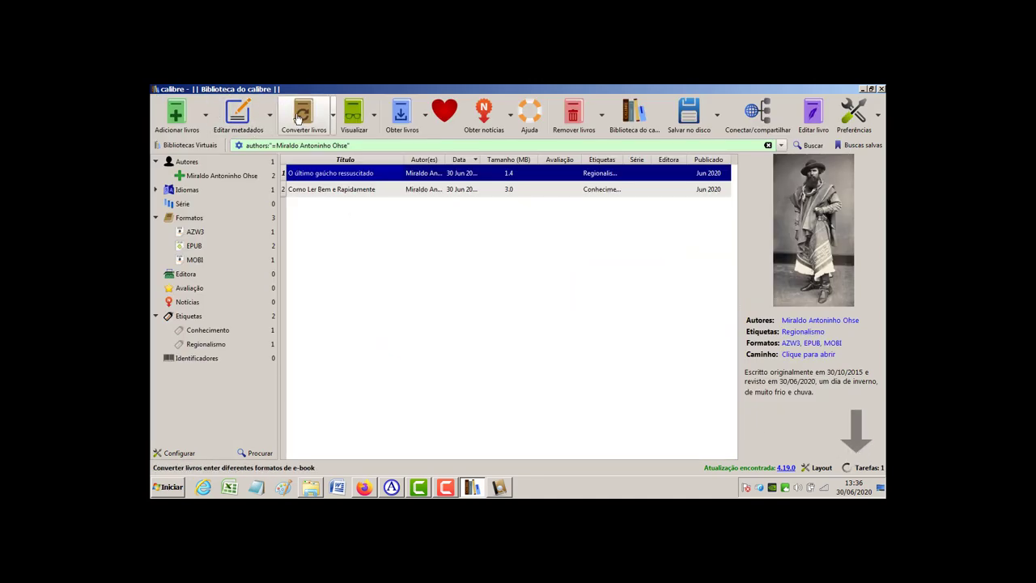
- Convert "O último gaúcho ressuscitado" from EPUB to TXT
{"action": "left_click", "coordinate": [303, 116]}
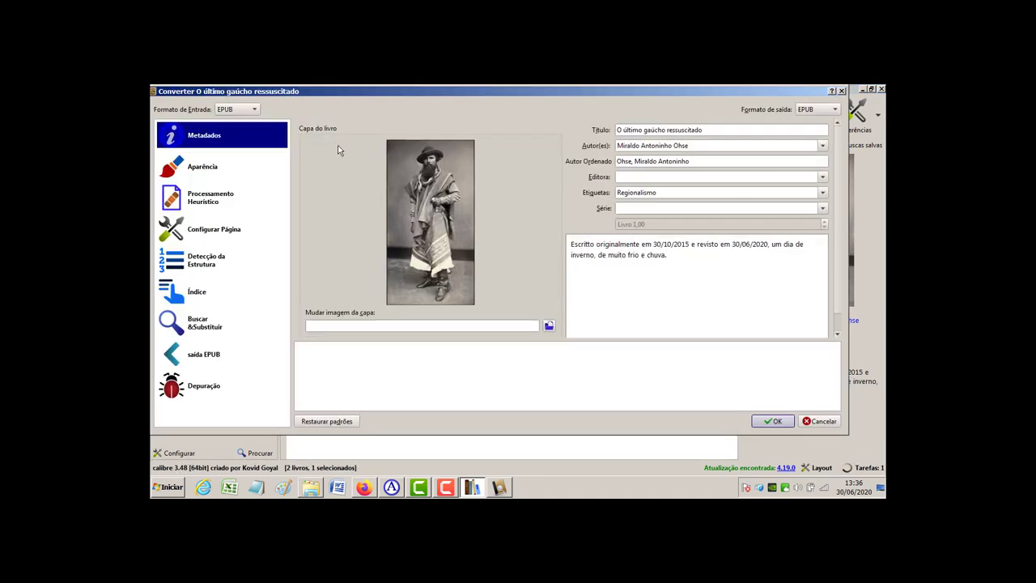
{"action": "left_click", "coordinate": [836, 111]}
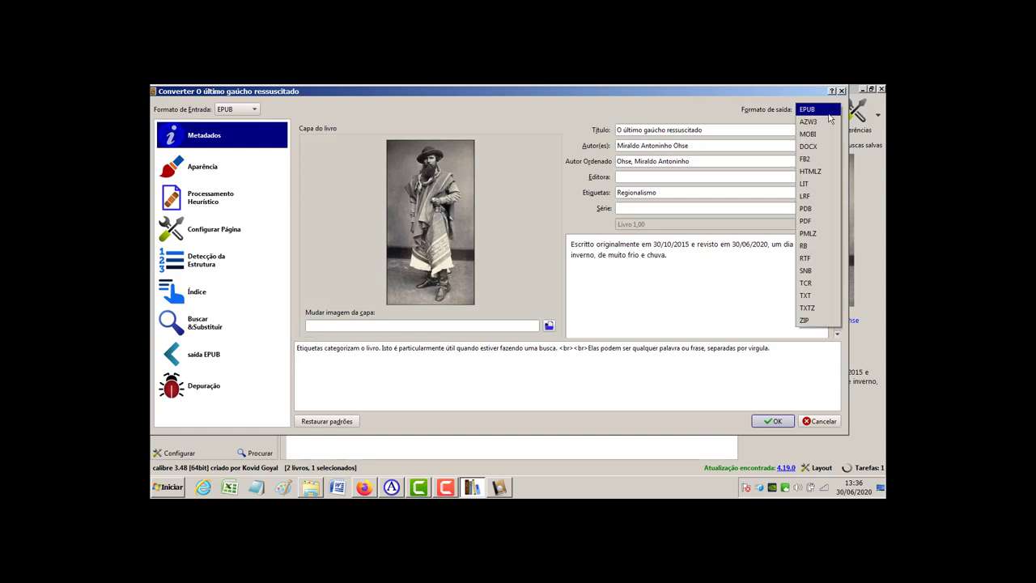
{"action": "left_click", "coordinate": [807, 297]}
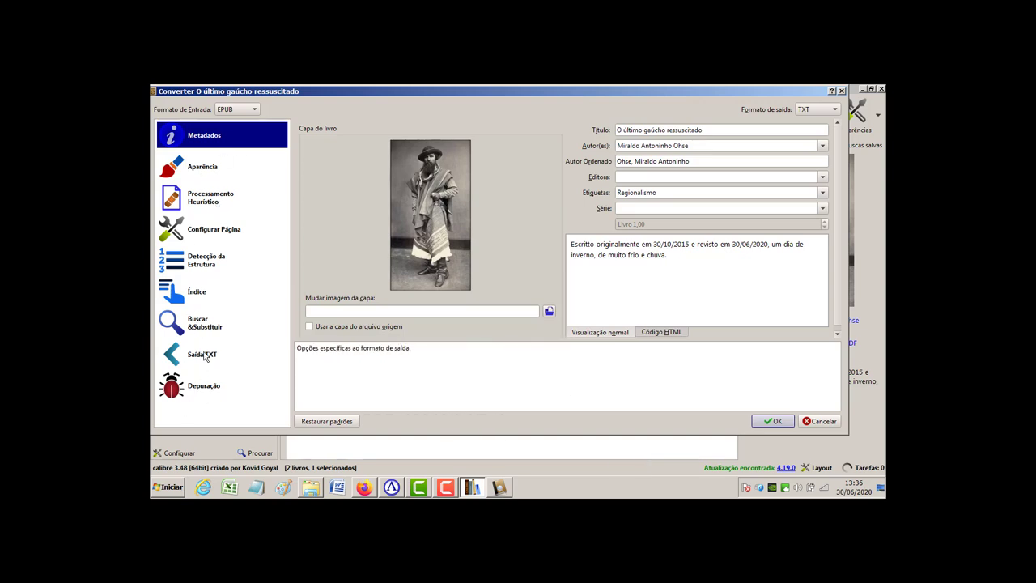
{"action": "left_click", "coordinate": [775, 421]}
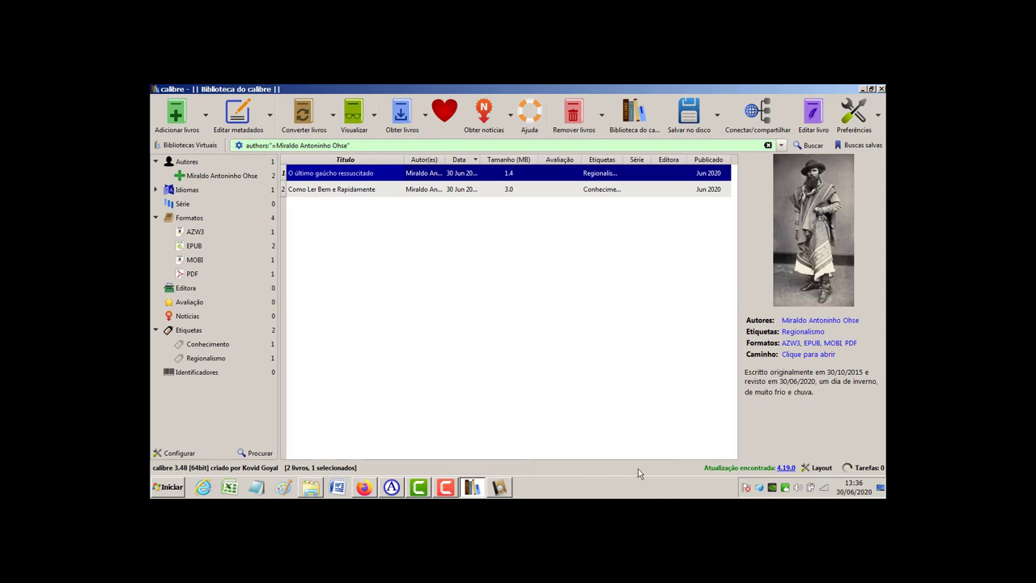
- Convert the second book, "Como Ler Bem e Rapidamente", from EPUB to AZW3
{"action": "left_click", "coordinate": [327, 191]}
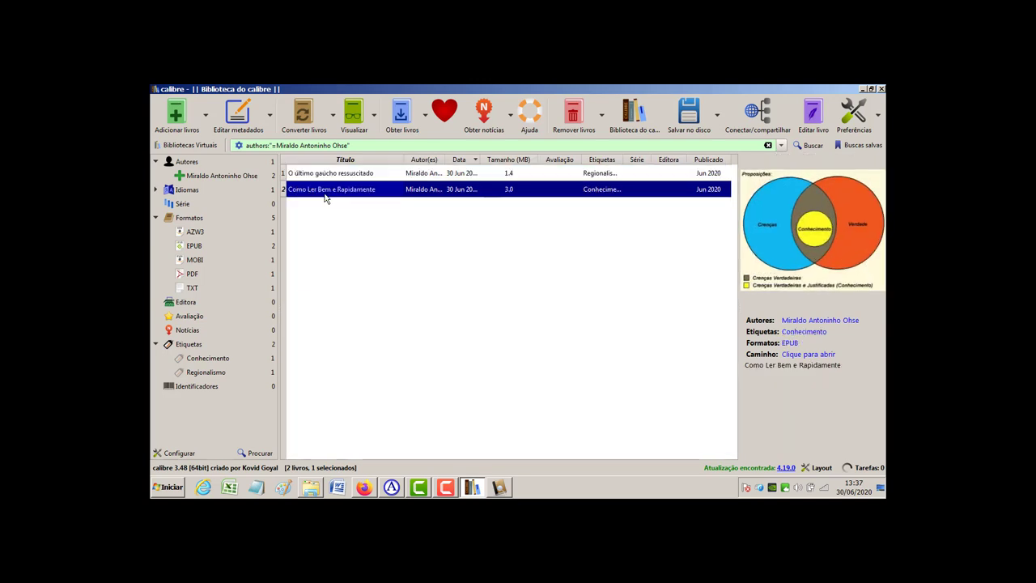
{"action": "left_click", "coordinate": [304, 121]}
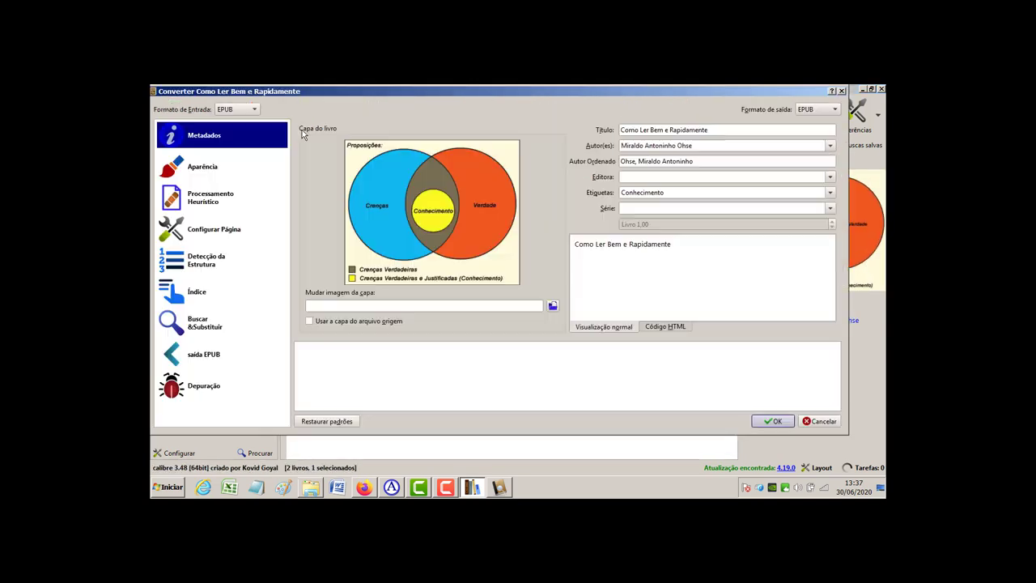
{"action": "left_click", "coordinate": [833, 111]}
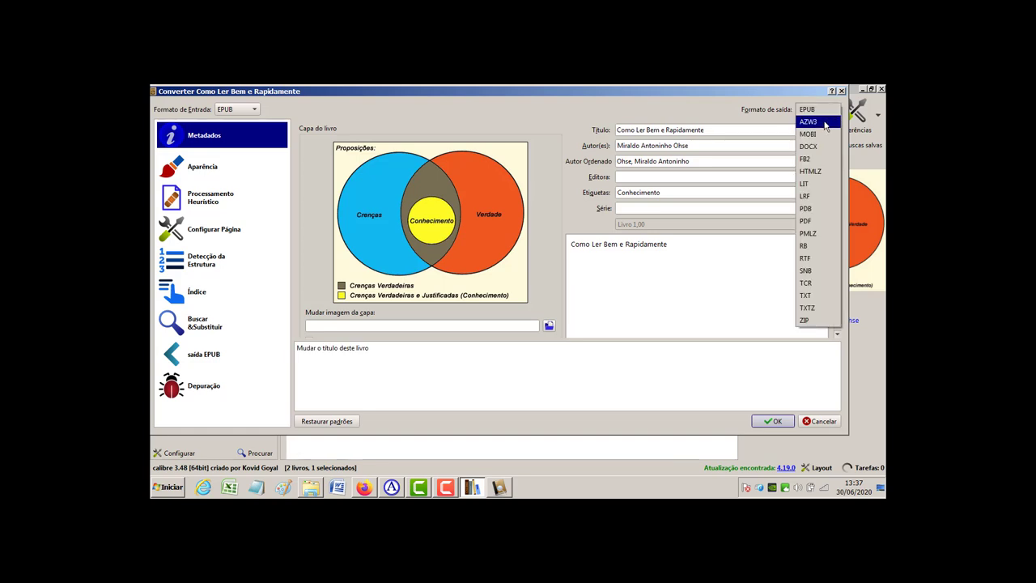
{"action": "left_click", "coordinate": [810, 122]}
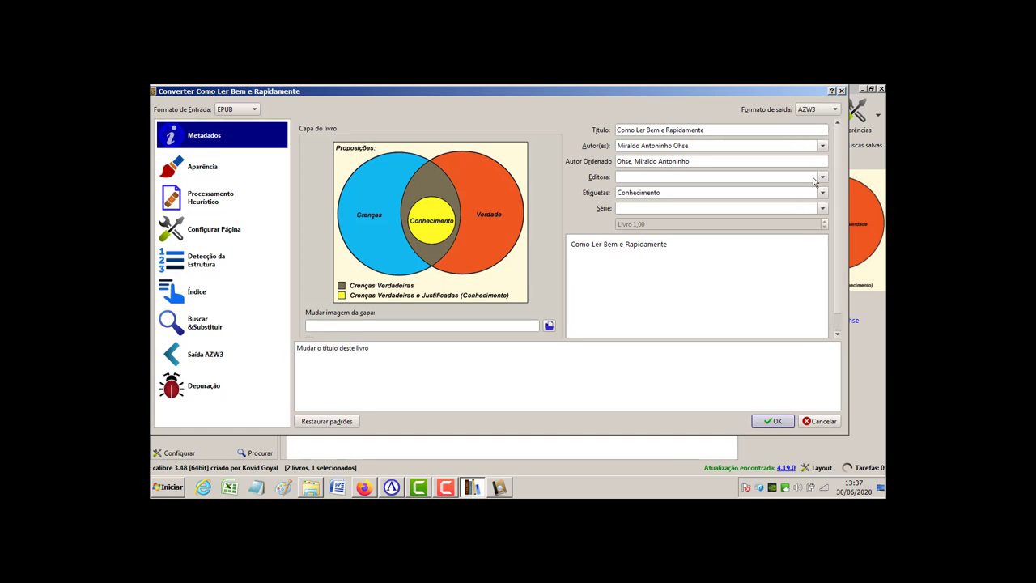
{"action": "left_click", "coordinate": [779, 423]}
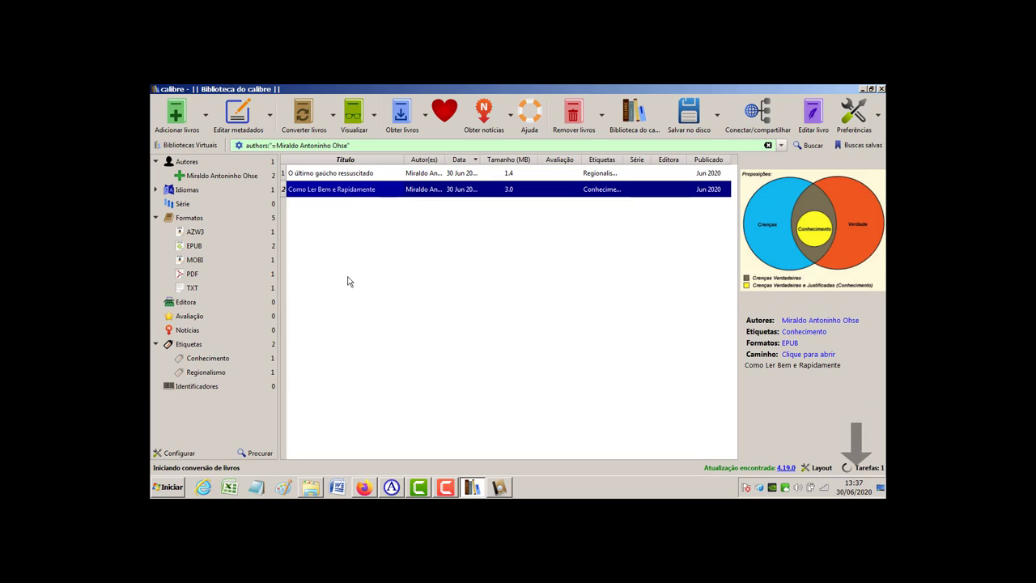
- Convert "Como Ler Bem e Rapidamente" from EPUB to MOBI
{"action": "left_click", "coordinate": [311, 120]}
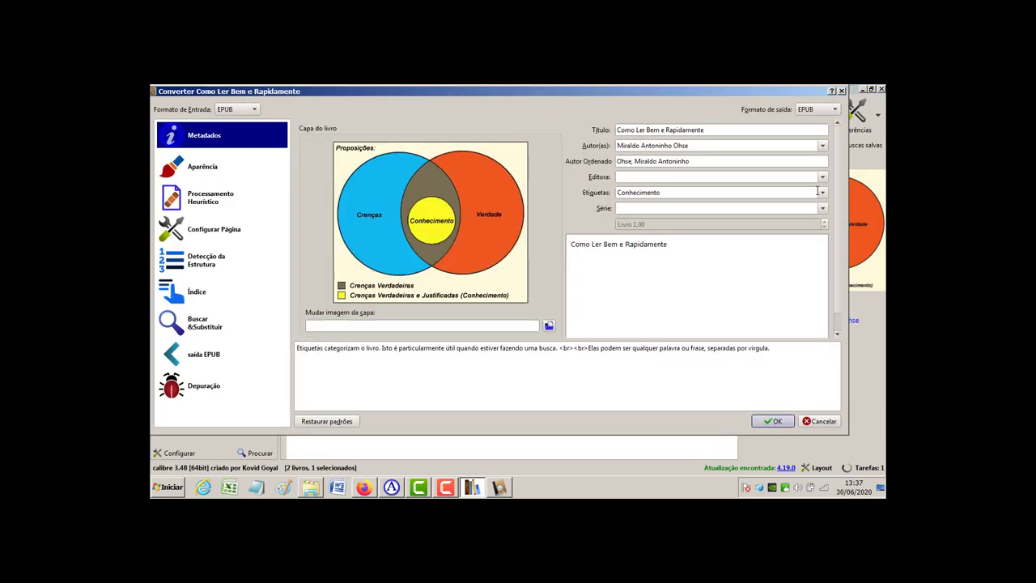
{"action": "left_click", "coordinate": [818, 109]}
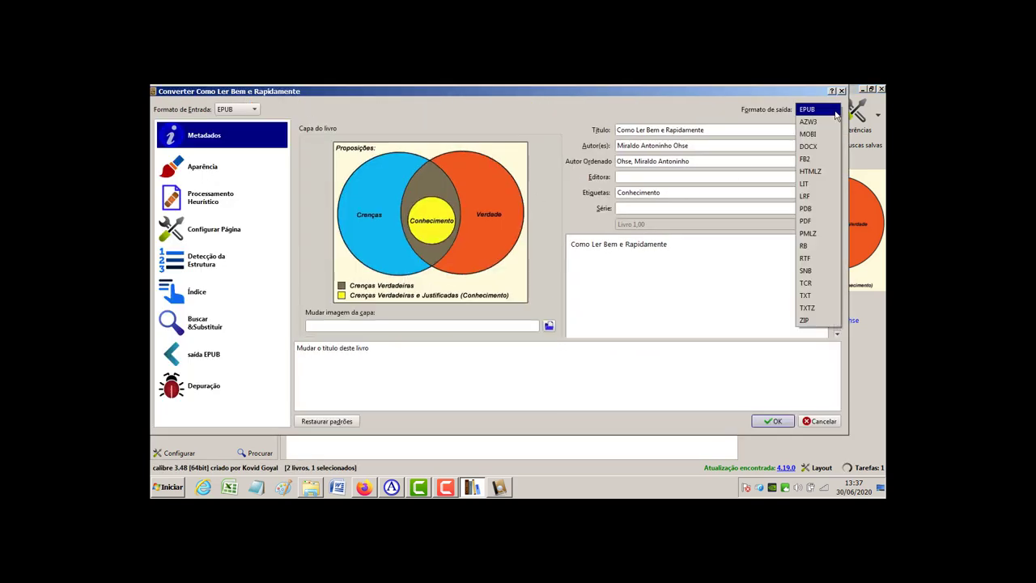
{"action": "left_click", "coordinate": [818, 134]}
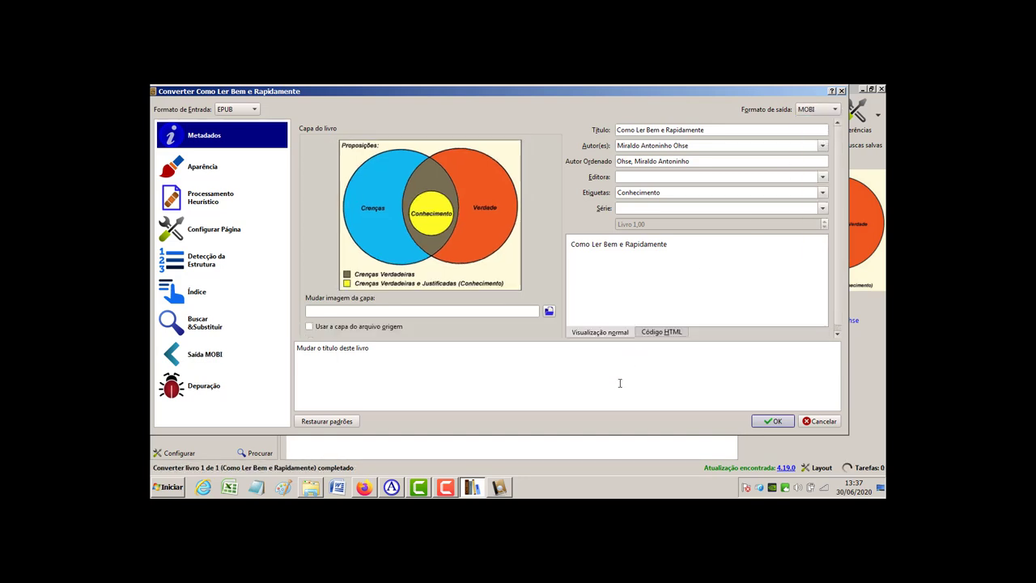
{"action": "left_click", "coordinate": [774, 421]}
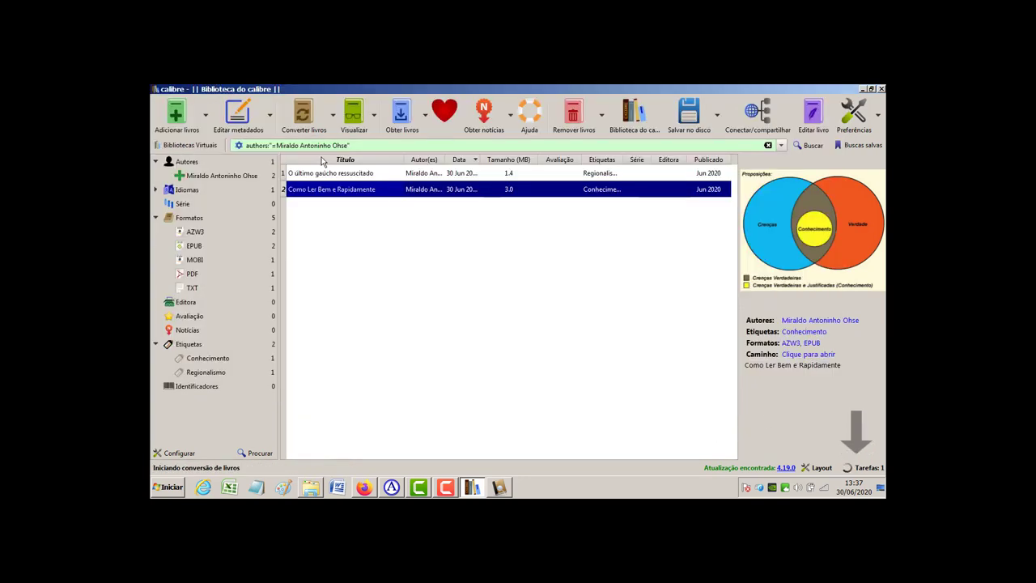
- Convert "Como Ler Bem e Rapidamente" from EPUB to PDF
{"action": "left_click", "coordinate": [315, 119]}
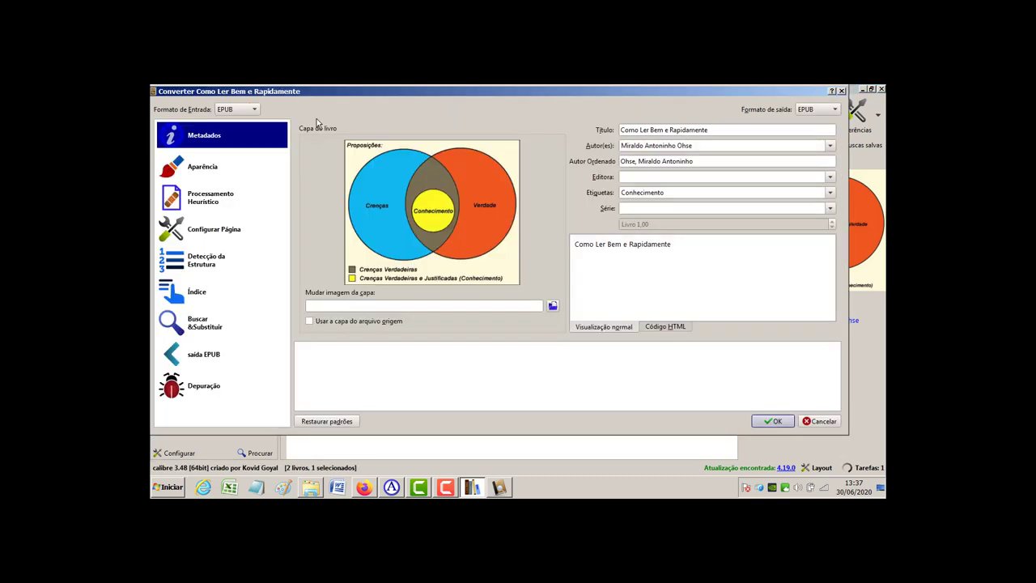
{"action": "left_click", "coordinate": [835, 111]}
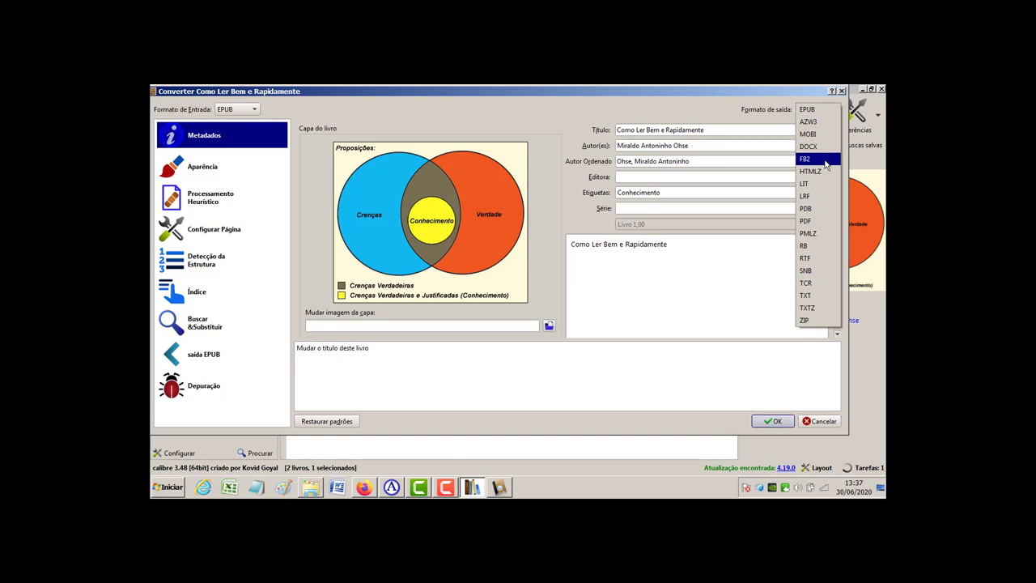
{"action": "left_click", "coordinate": [814, 221]}
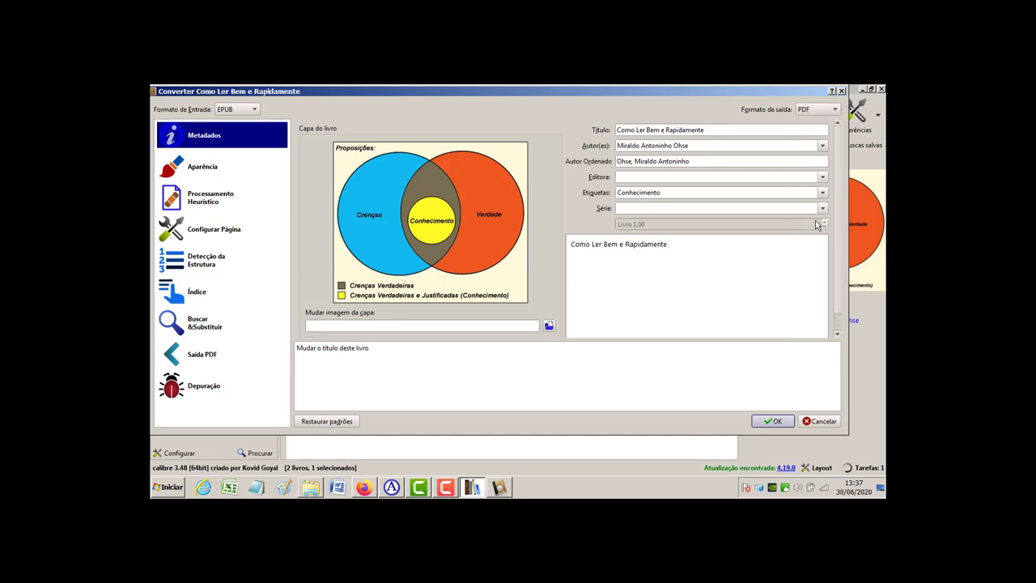
{"action": "left_click", "coordinate": [771, 421]}
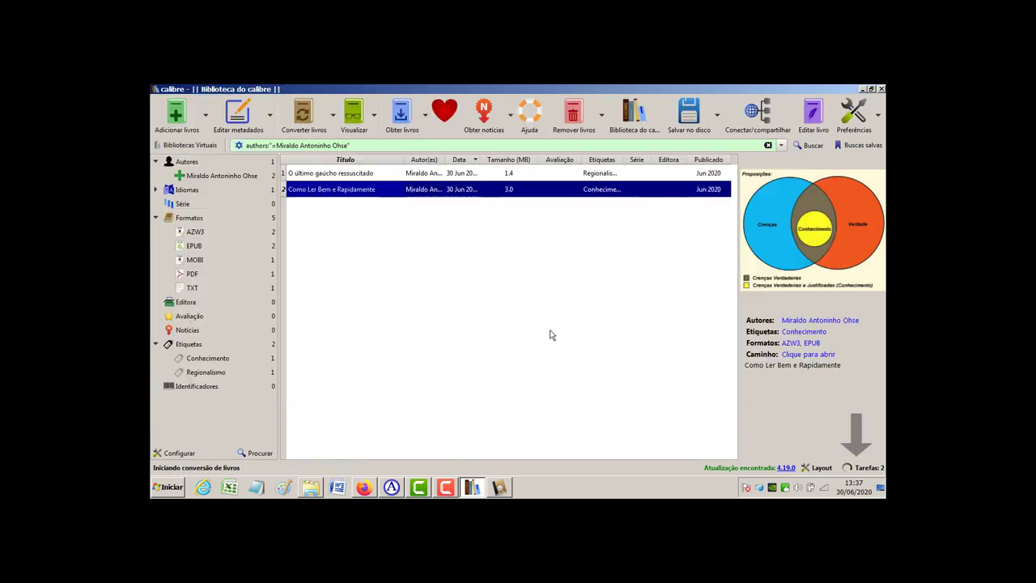
- Convert "Como Ler Bem e Rapidamente" from EPUB to TXT and check the status of the conversion jobs
{"action": "left_click", "coordinate": [315, 119]}
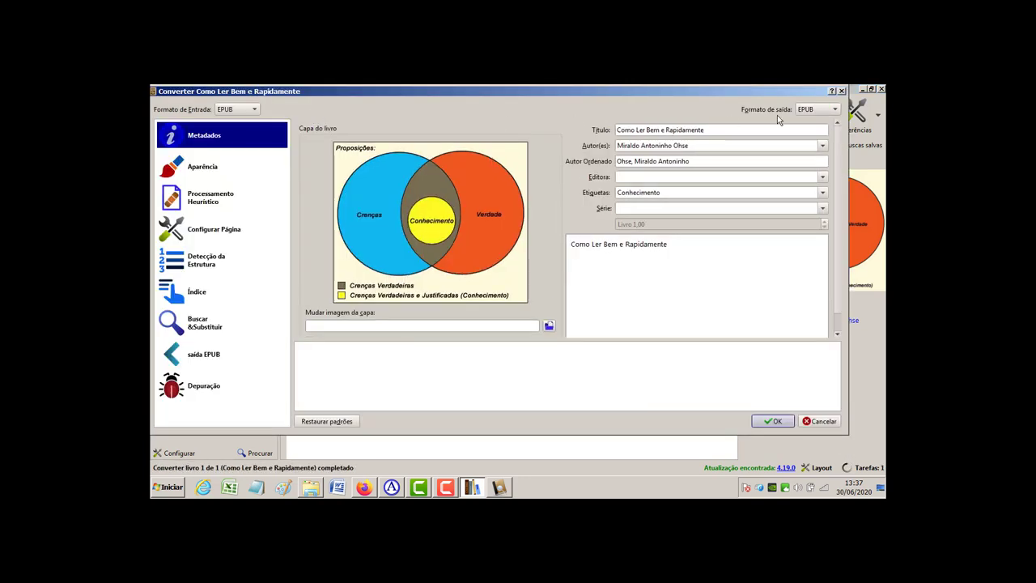
{"action": "left_click", "coordinate": [835, 111]}
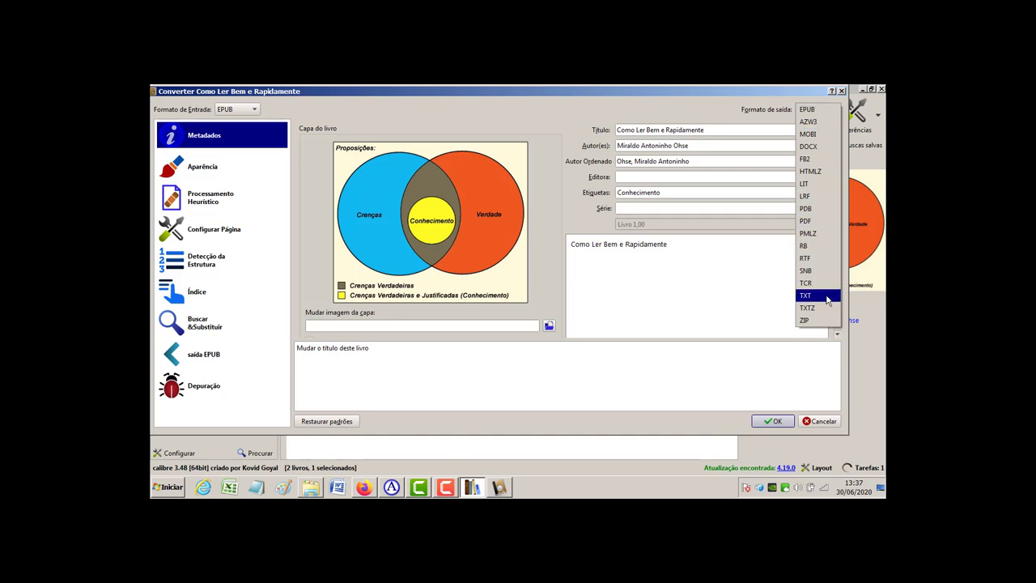
{"action": "left_click", "coordinate": [826, 298]}
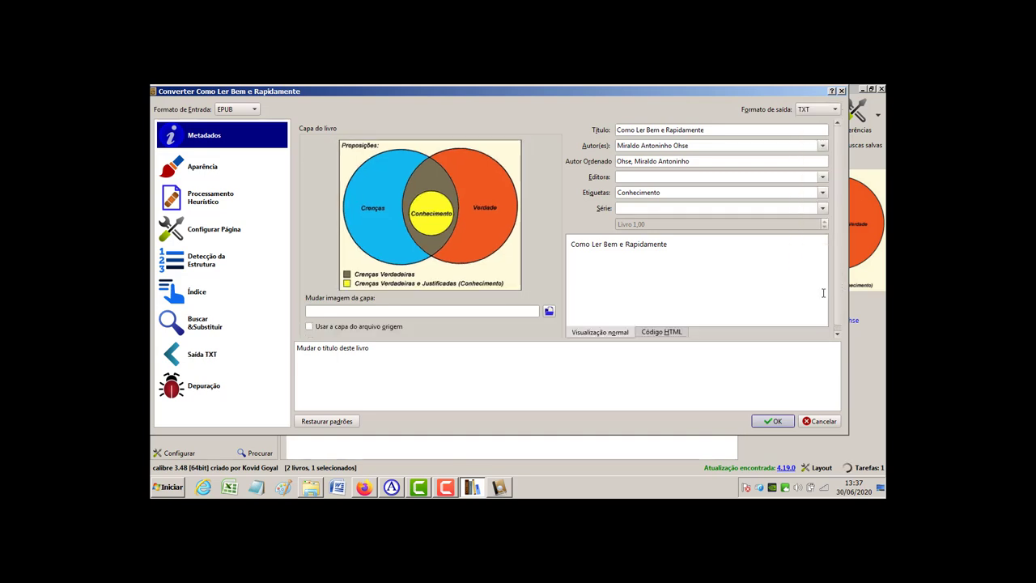
{"action": "left_click", "coordinate": [774, 422]}
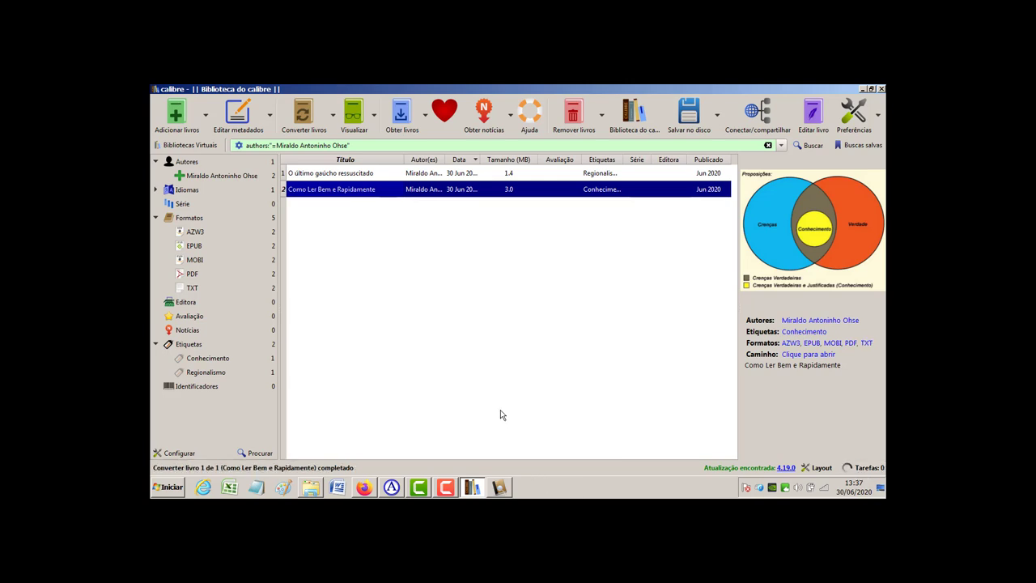
{"action": "left_click", "coordinate": [863, 467]}
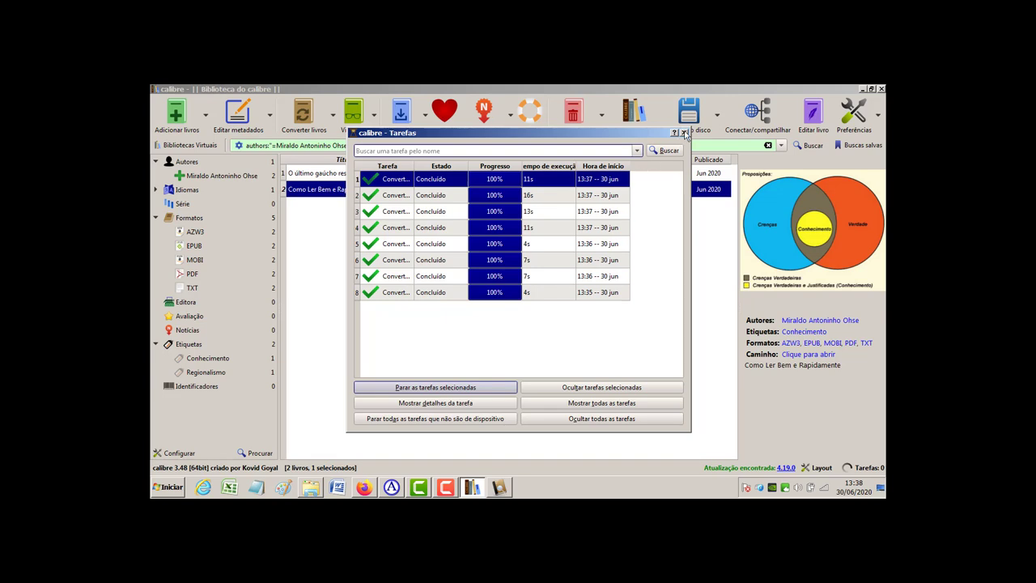
{"action": "left_click", "coordinate": [684, 133]}
- Switch to Windows Explorer, reverse the name sorting in the author's calibre library folder, and open "O ultimo gaucho ressuscitado (2)"
{"action": "left_click", "coordinate": [310, 488]}
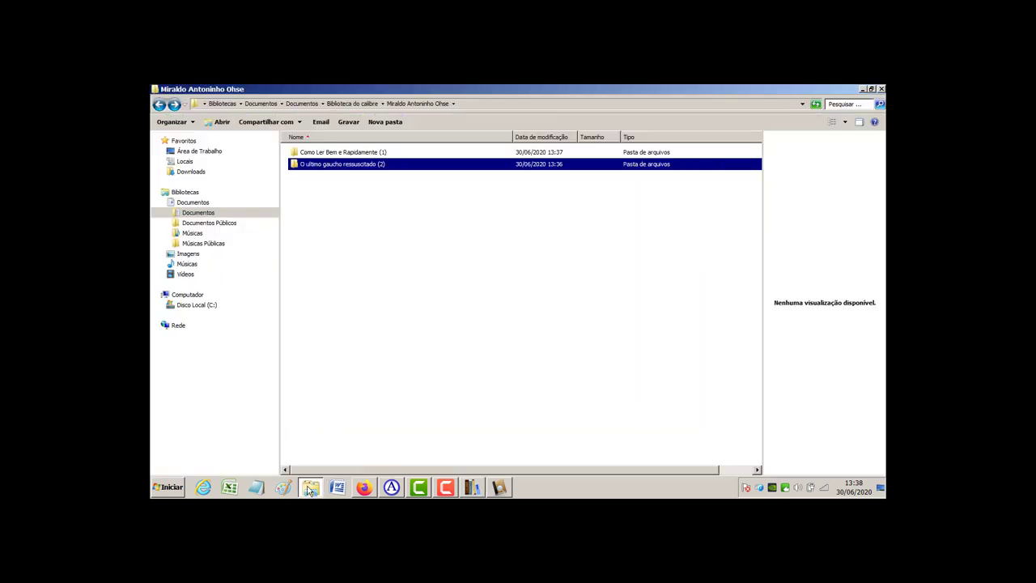
{"action": "left_click", "coordinate": [160, 105]}
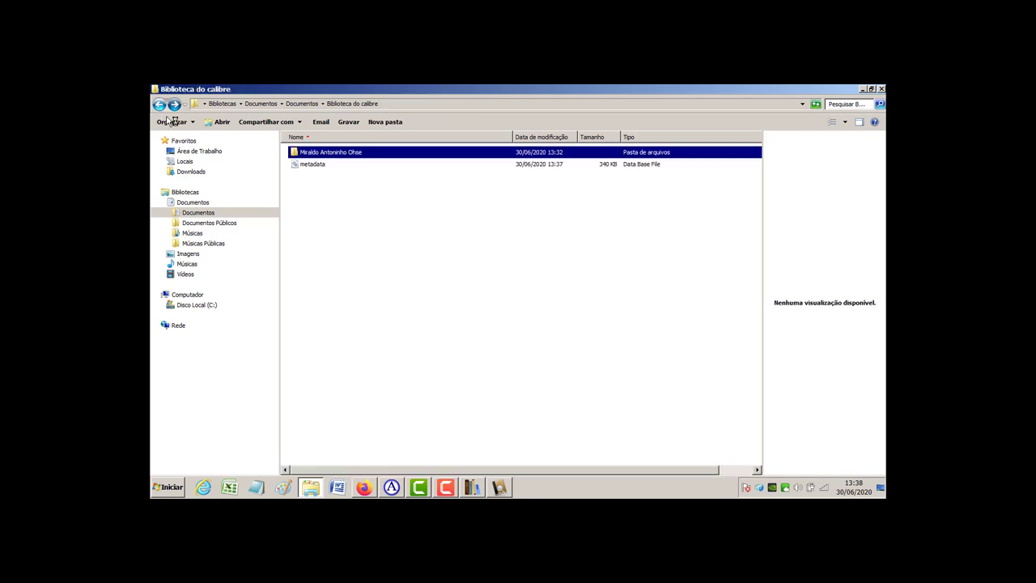
{"action": "double_click", "coordinate": [320, 154]}
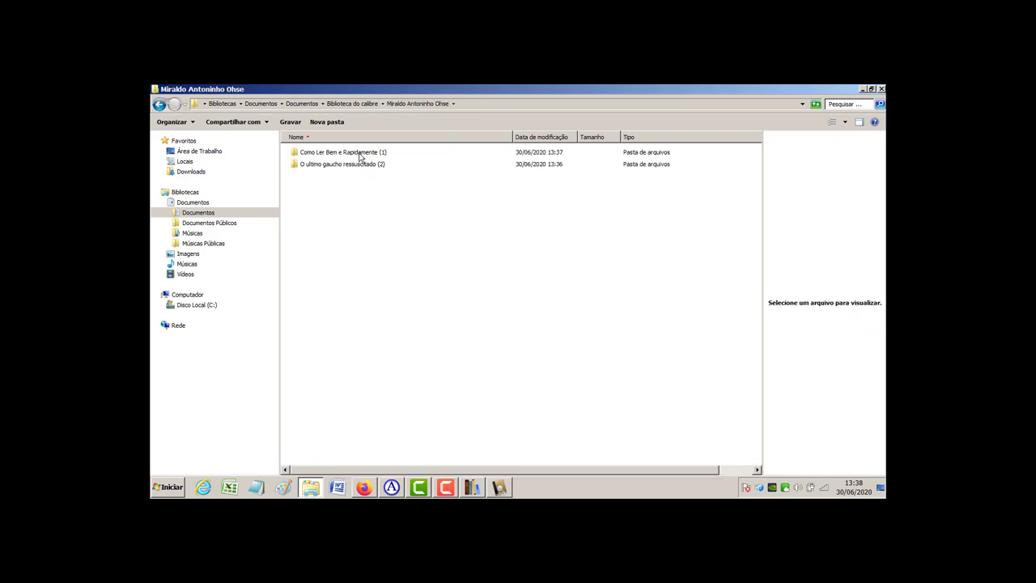
{"action": "left_click", "coordinate": [358, 137]}
{"action": "left_click", "coordinate": [354, 154]}
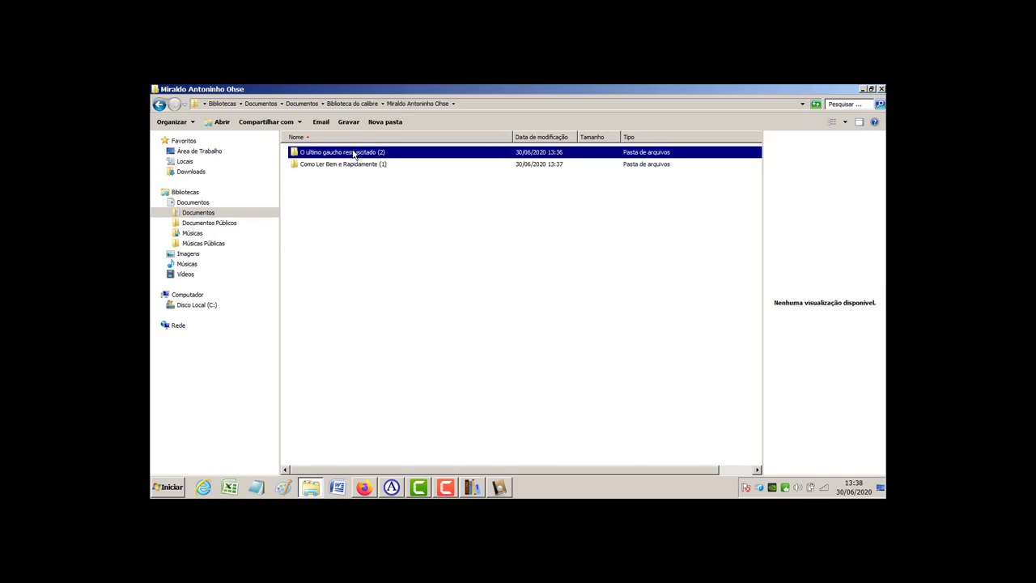
{"action": "double_click", "coordinate": [353, 154]}
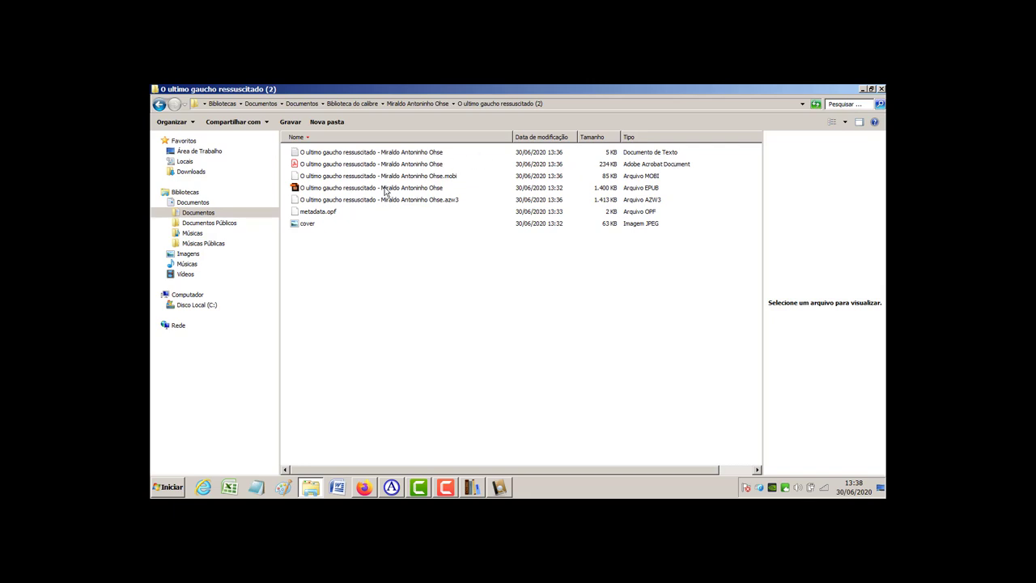
- Check the EPUB, AZW3, MOBI, PDF and TXT files of "O ultimo gaucho ressuscitado", previewing the text document
{"action": "left_click", "coordinate": [360, 190]}
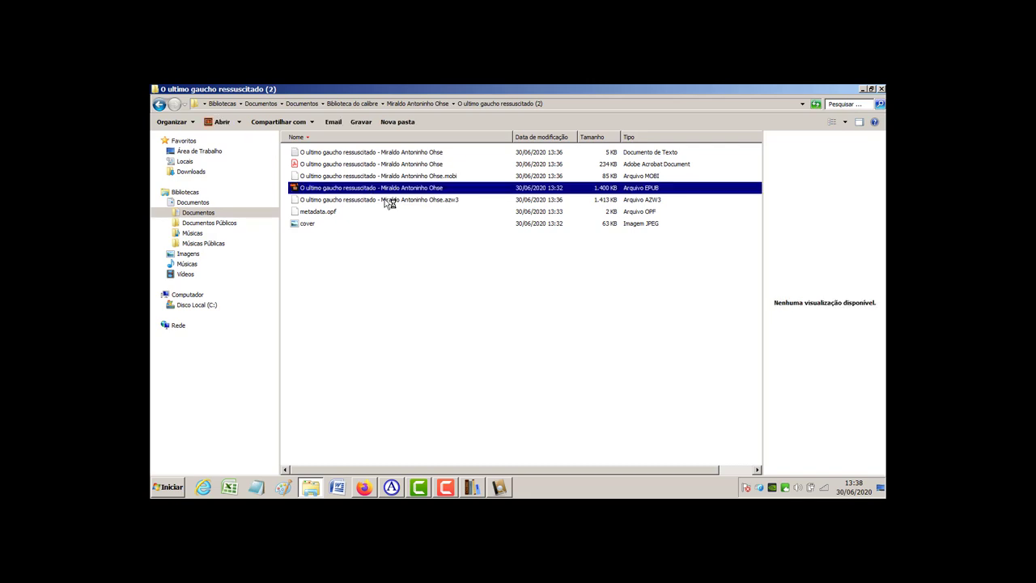
{"action": "left_click", "coordinate": [386, 200]}
{"action": "left_click", "coordinate": [392, 176]}
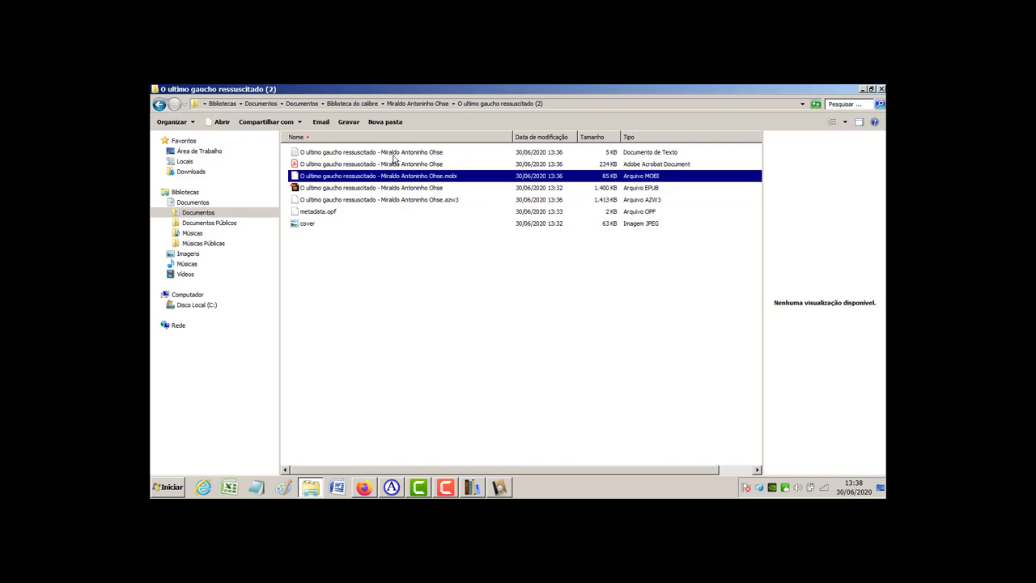
{"action": "left_click", "coordinate": [400, 164]}
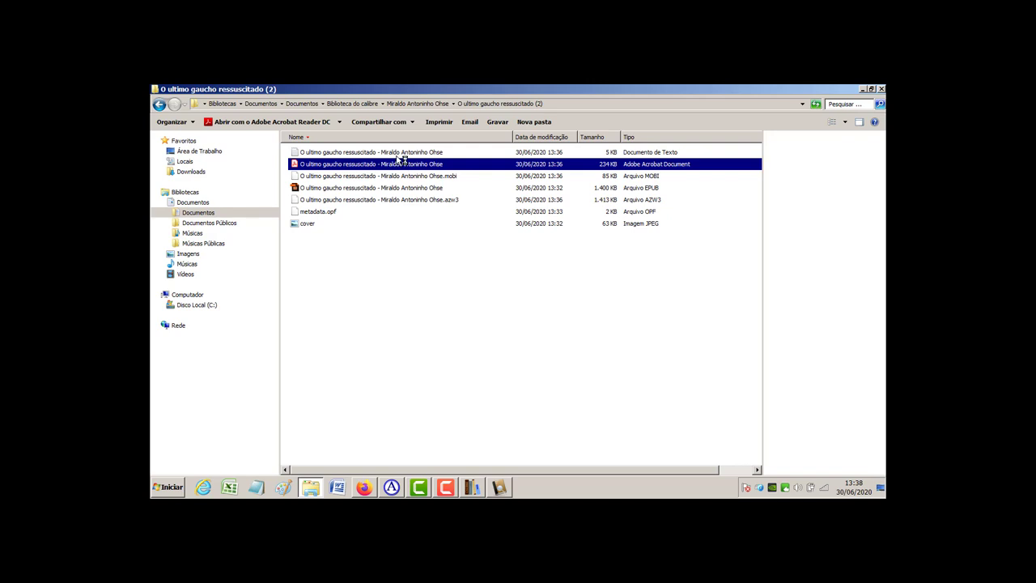
{"action": "left_click", "coordinate": [393, 153]}
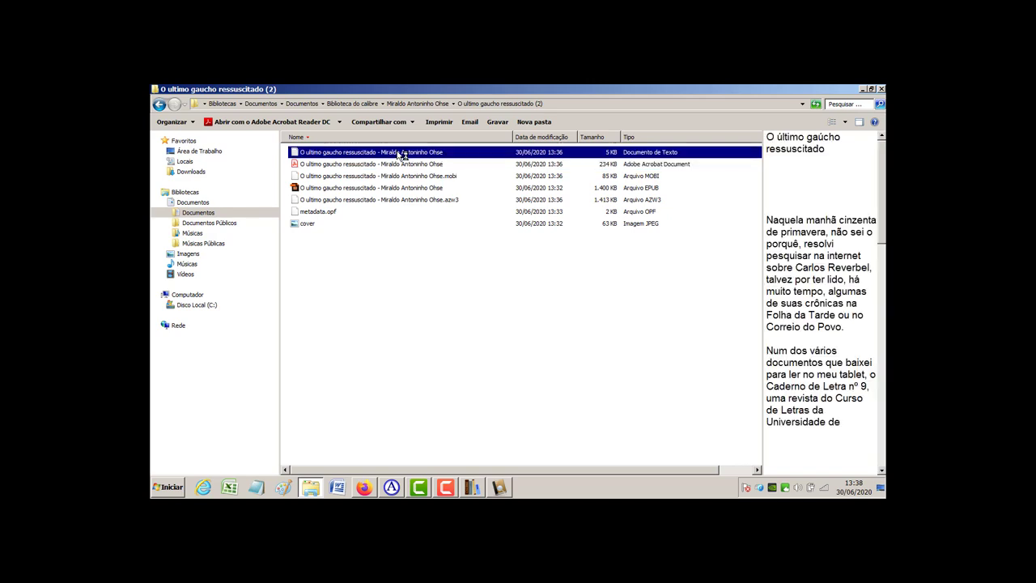
- Go back to the author's folder, open "Como Ler Bem e Rapidamente (1)" and sort its files by modification date
{"action": "left_click", "coordinate": [407, 106]}
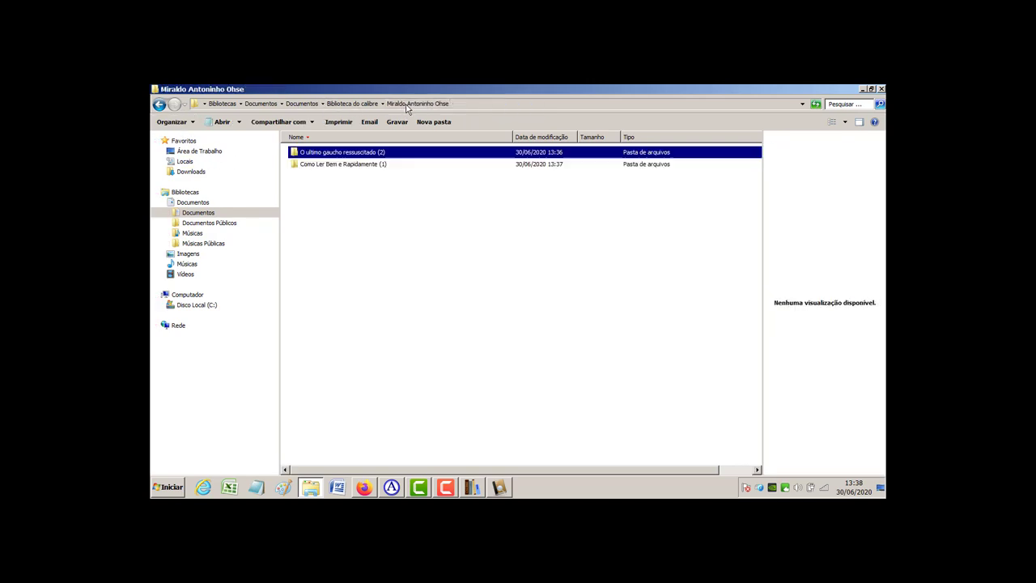
{"action": "double_click", "coordinate": [360, 166]}
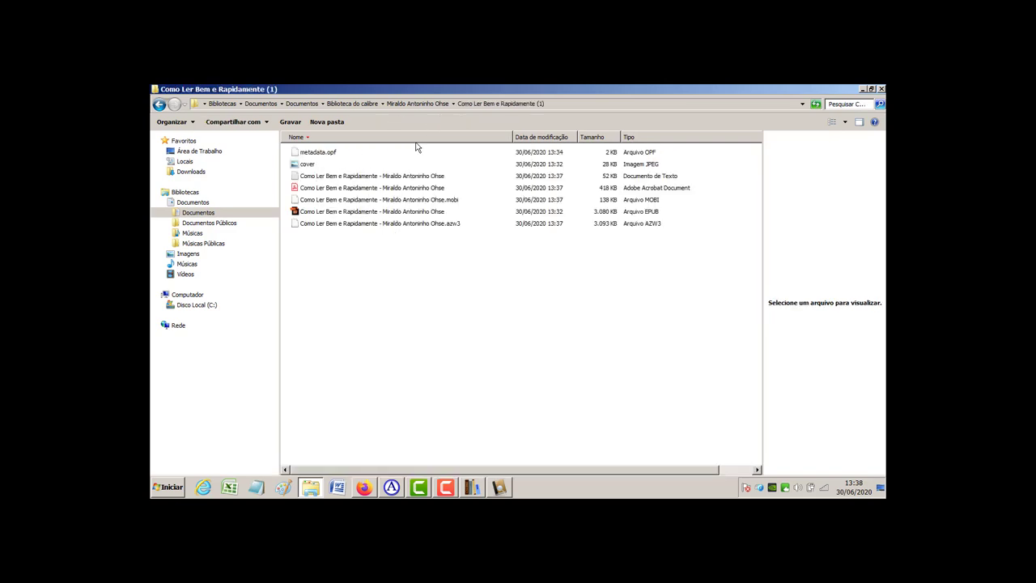
{"action": "left_click", "coordinate": [563, 137]}
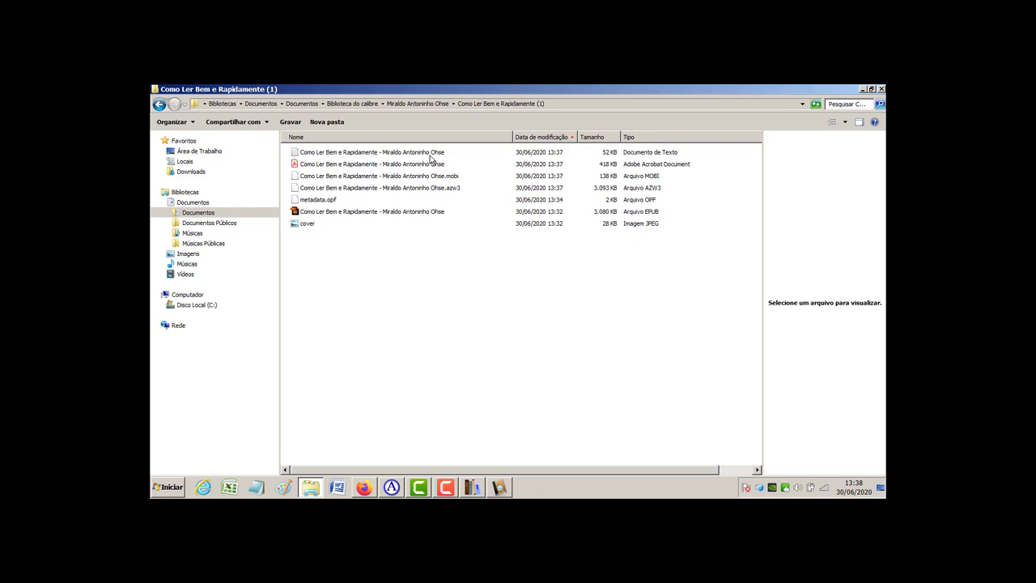
- Check the TXT, PDF, MOBI, AZW3 and EPUB files of "Como Ler Bem e Rapidamente" and sort the folder by type
{"action": "left_click", "coordinate": [676, 153]}
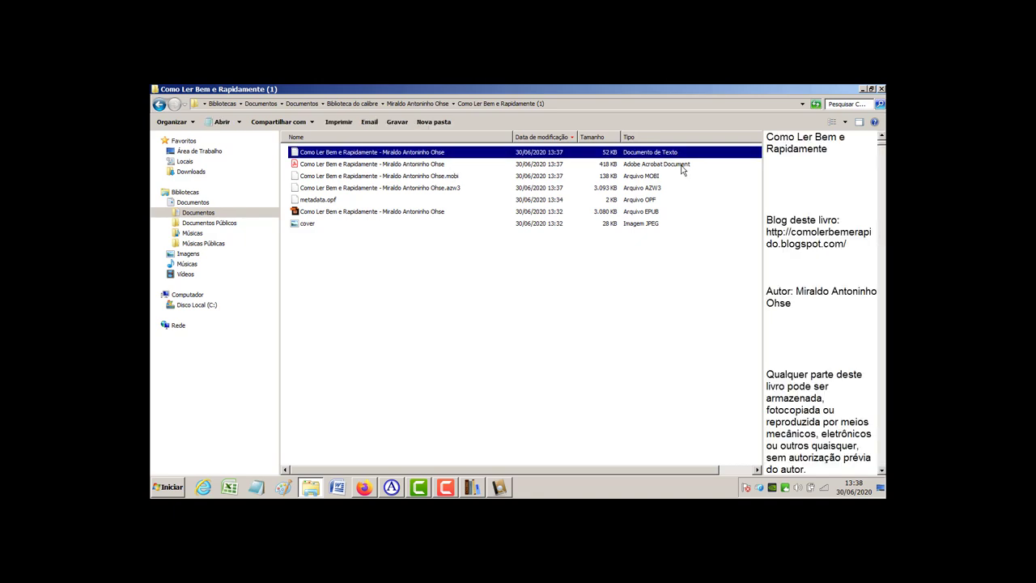
{"action": "left_click", "coordinate": [658, 164]}
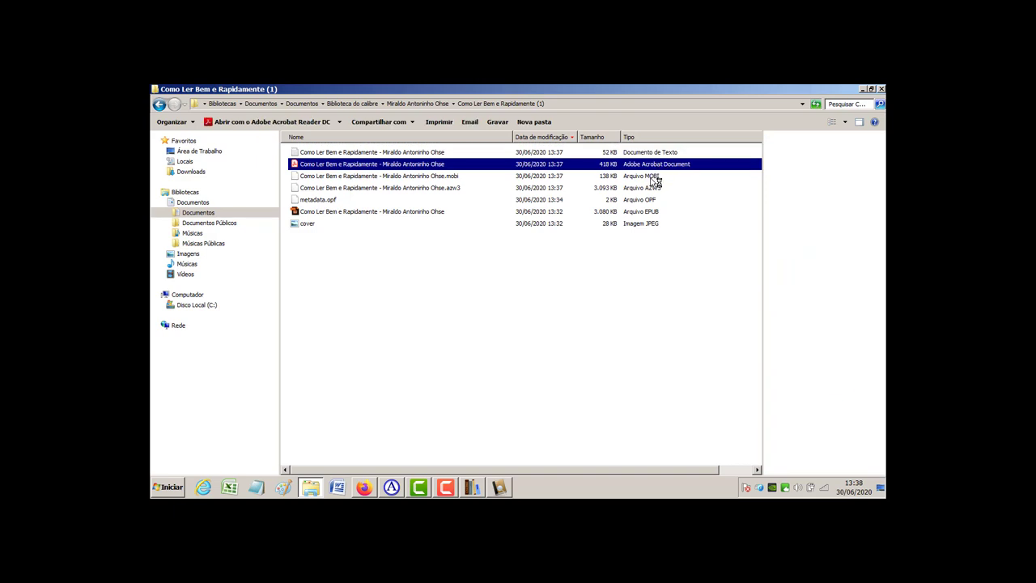
{"action": "left_click", "coordinate": [657, 176]}
{"action": "left_click", "coordinate": [659, 188]}
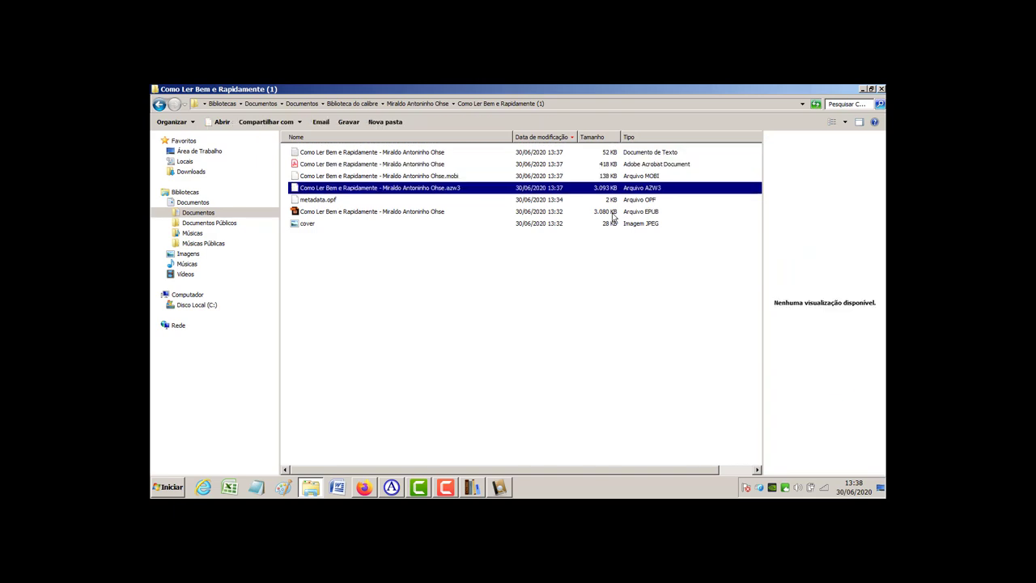
{"action": "left_click", "coordinate": [640, 214]}
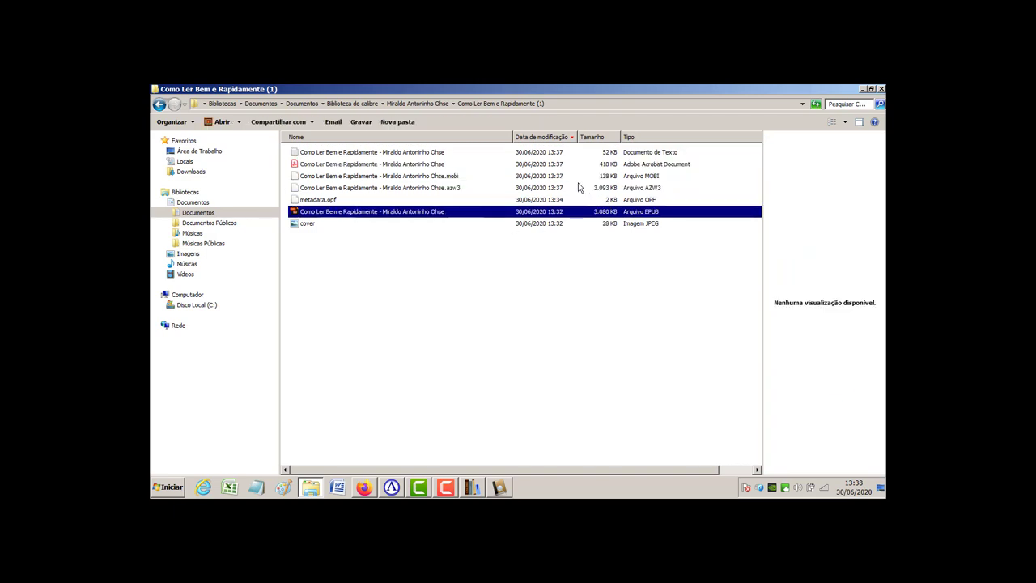
{"action": "left_click", "coordinate": [631, 138]}
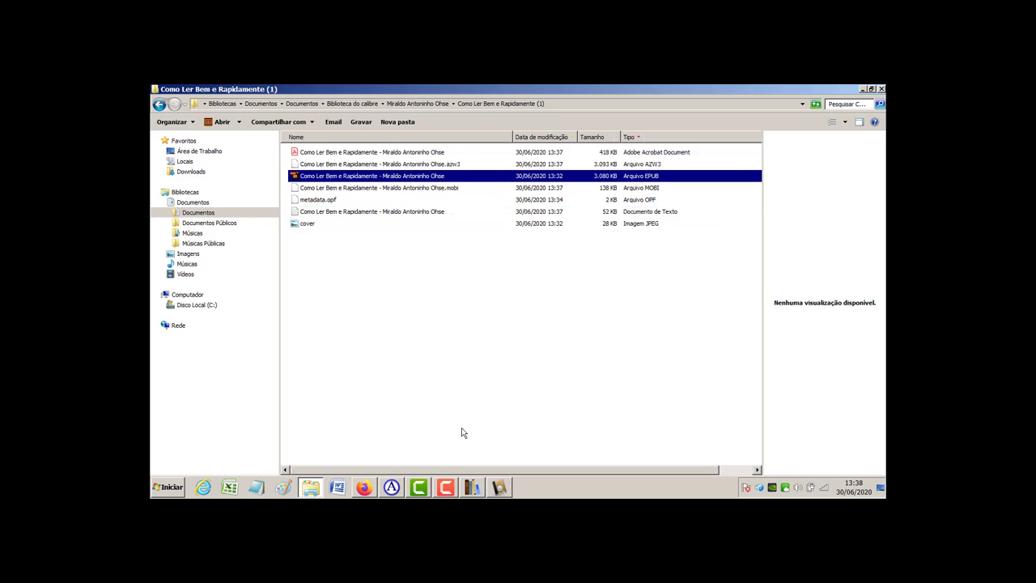
- Switch to calibre and filter the library by books with any format, and by the AZW3, EPUB, MOBI and TXT formats in turn
{"action": "left_click", "coordinate": [473, 488]}
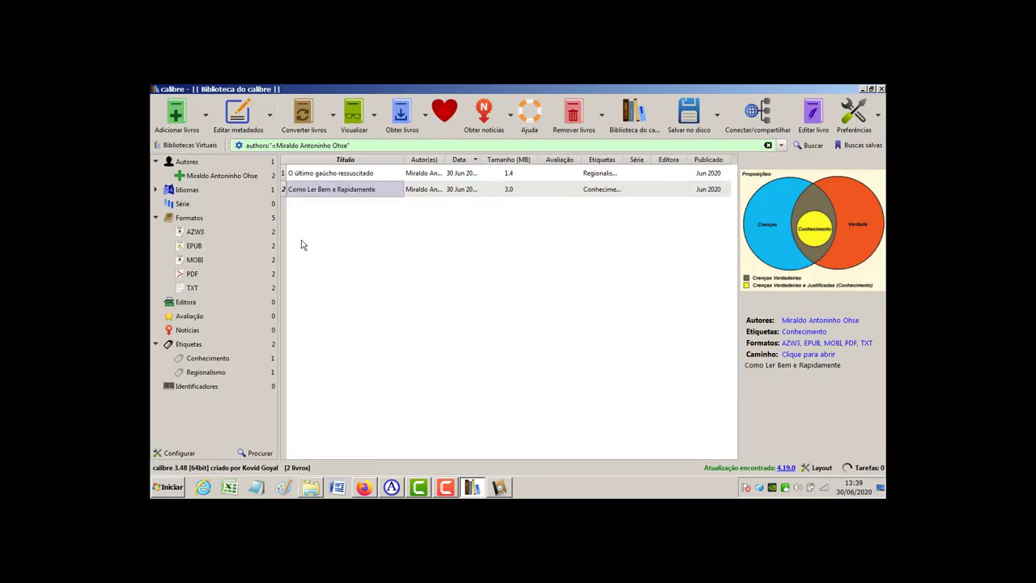
{"action": "left_click", "coordinate": [188, 219]}
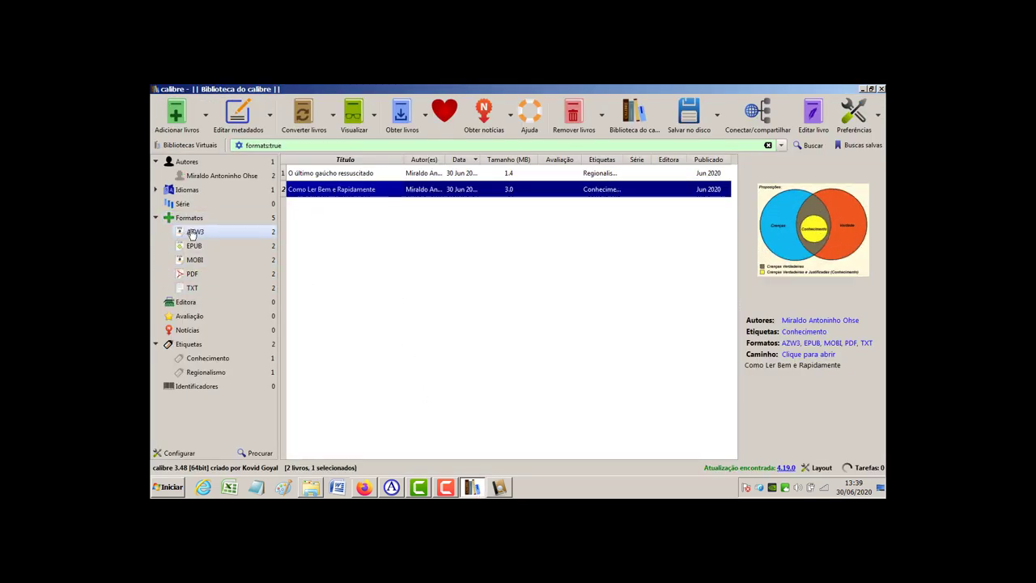
{"action": "left_click", "coordinate": [191, 233]}
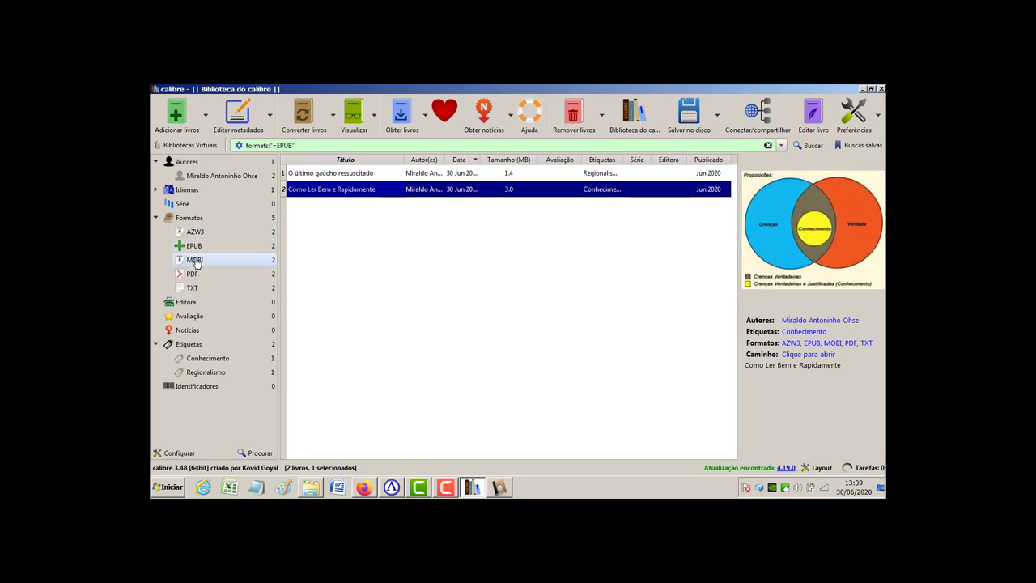
{"action": "left_click", "coordinate": [194, 260]}
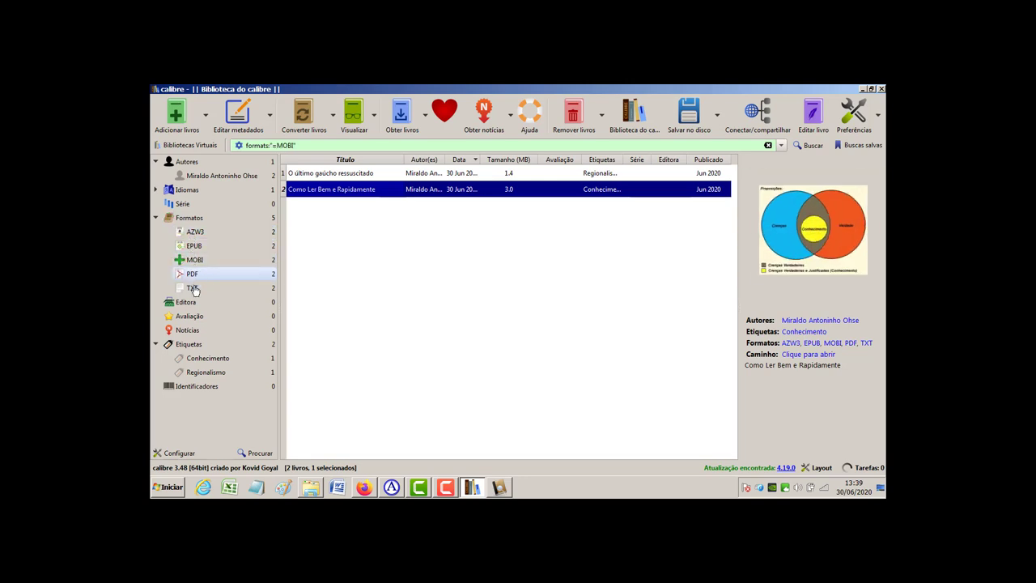
{"action": "left_click", "coordinate": [192, 287]}
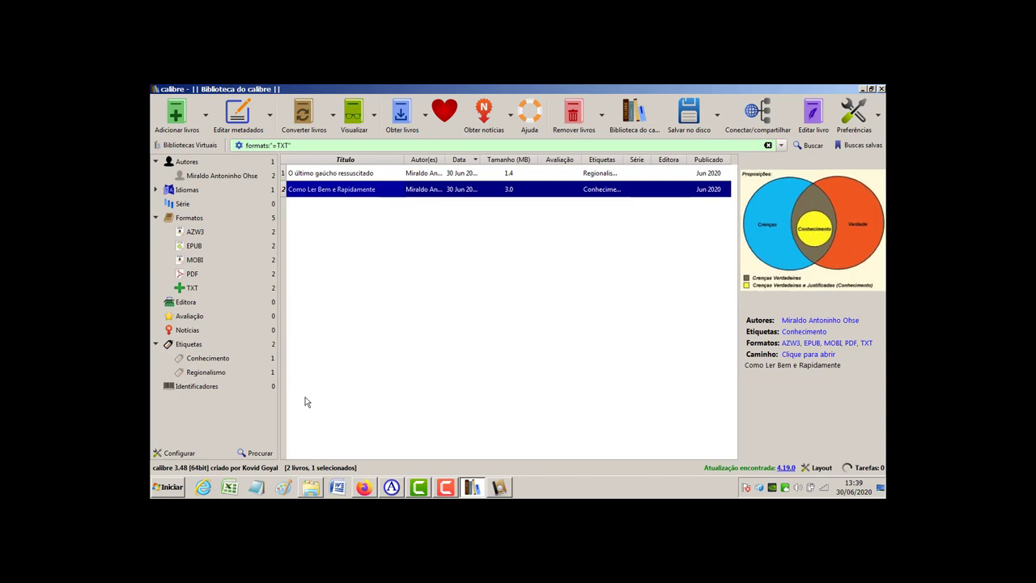
- Filter the library by the tag Conhecimento and by Regionalismo, and collapse the Formatos and Etiquetas categories
{"action": "left_click", "coordinate": [209, 358]}
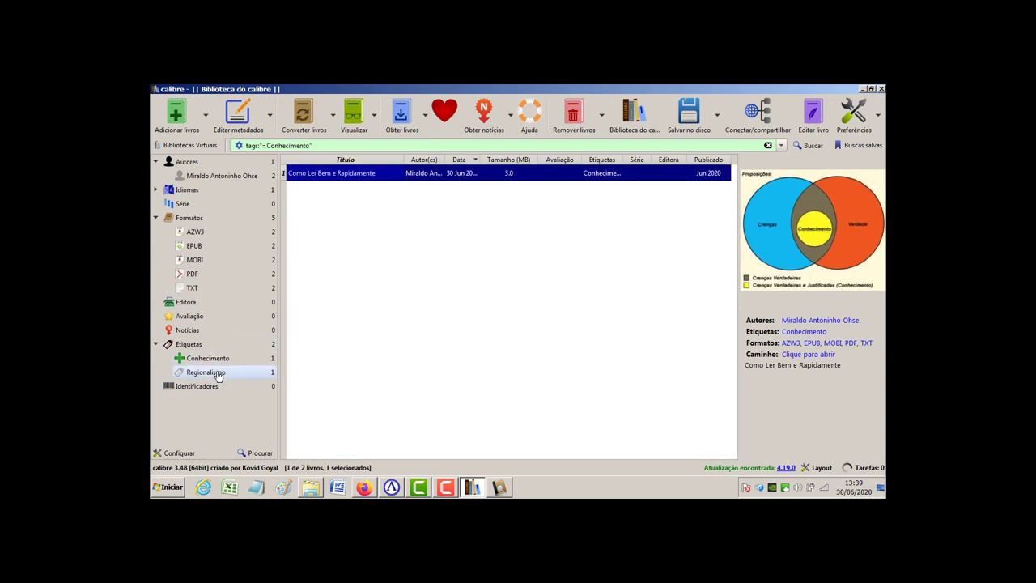
{"action": "left_click", "coordinate": [215, 373]}
{"action": "left_click", "coordinate": [155, 218]}
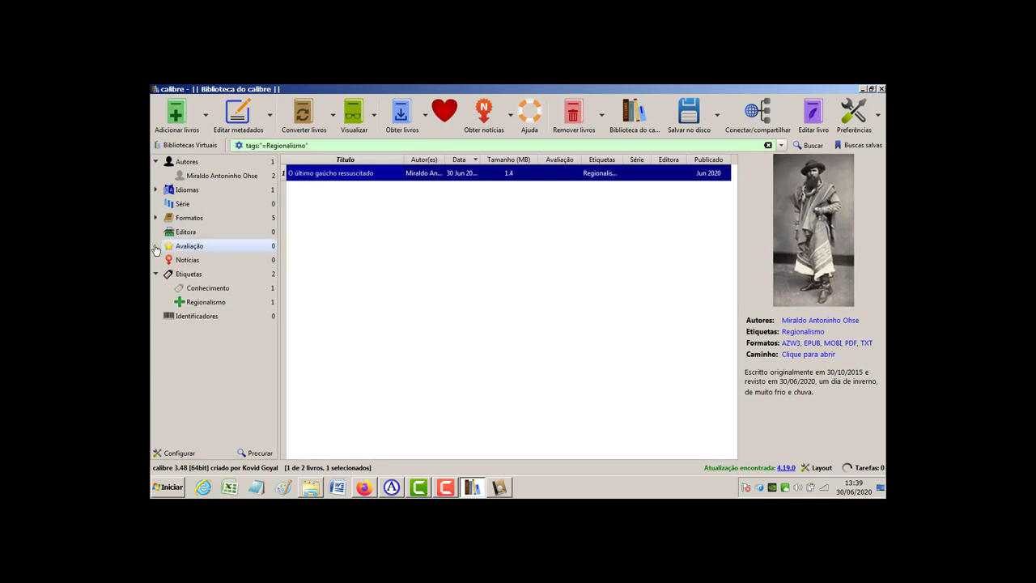
{"action": "left_click", "coordinate": [156, 273]}
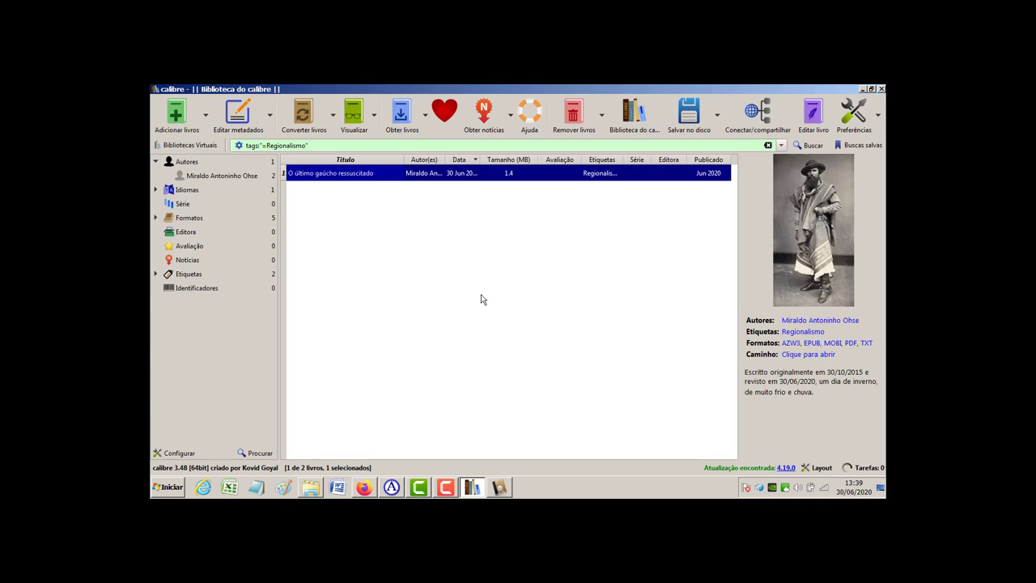
- Switch to Atlantis Word Processor, look through "O último gaúcho ressuscitado.rtf" and select the three paragraphs starting at "Naquele levantamento"
{"action": "left_click", "coordinate": [392, 488]}
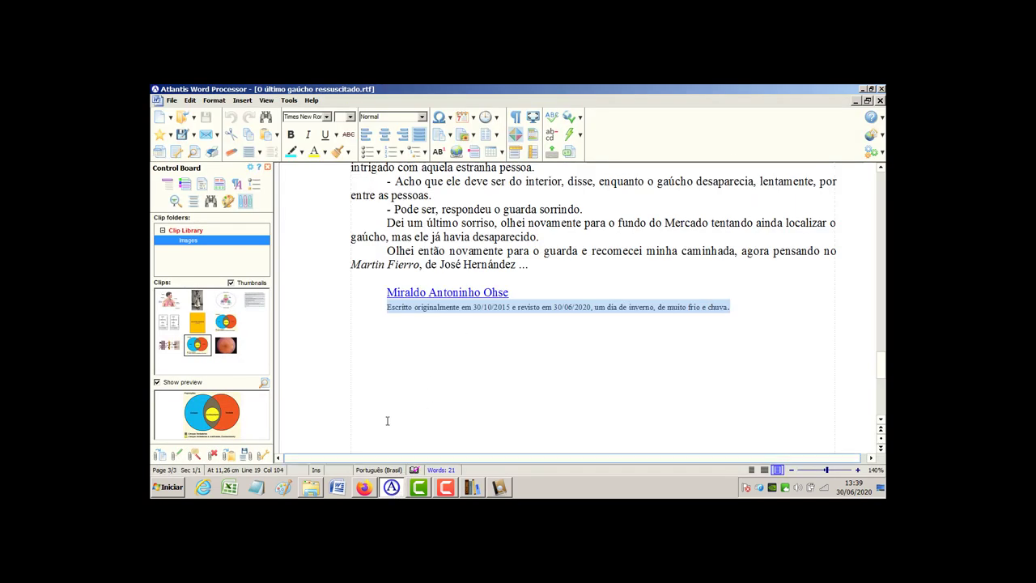
{"action": "left_click_drag", "start_coordinate": [880, 364], "coordinate": [880, 182]}
{"action": "scroll", "coordinate": [317, 226], "scroll_direction": "down", "scroll_amount": 3}
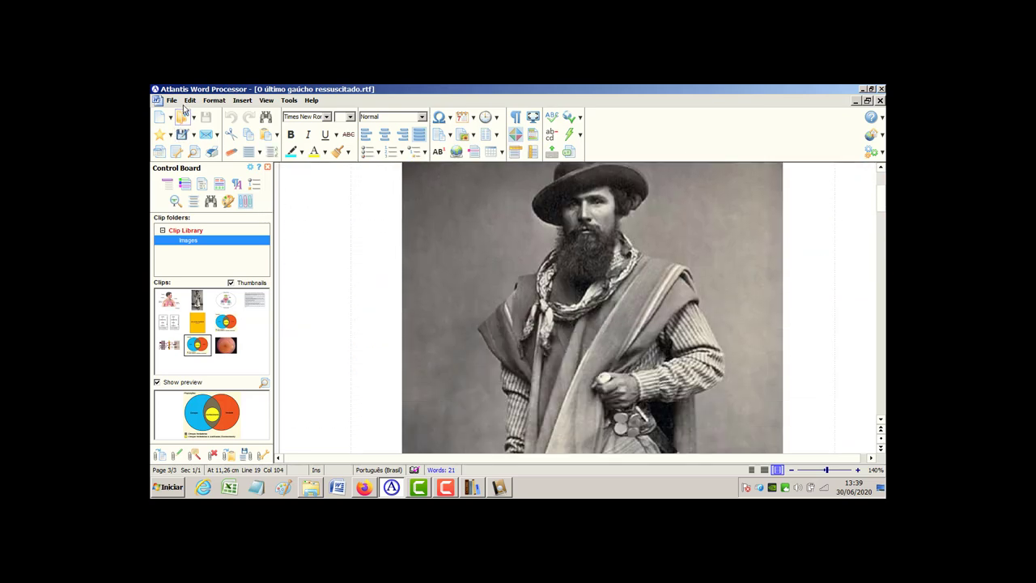
{"action": "left_click", "coordinate": [171, 103]}
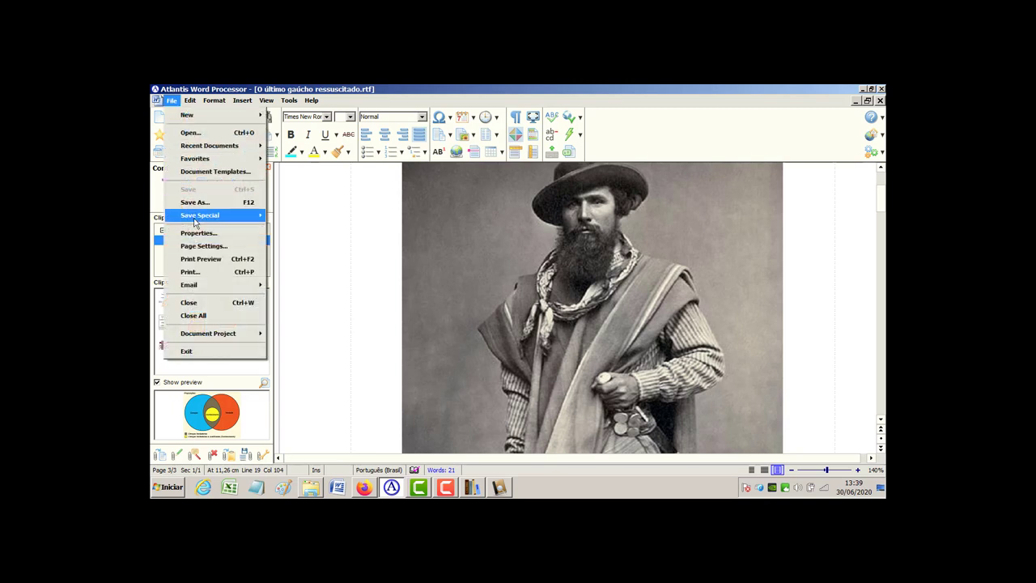
{"action": "mouse_move", "coordinate": [195, 220]}
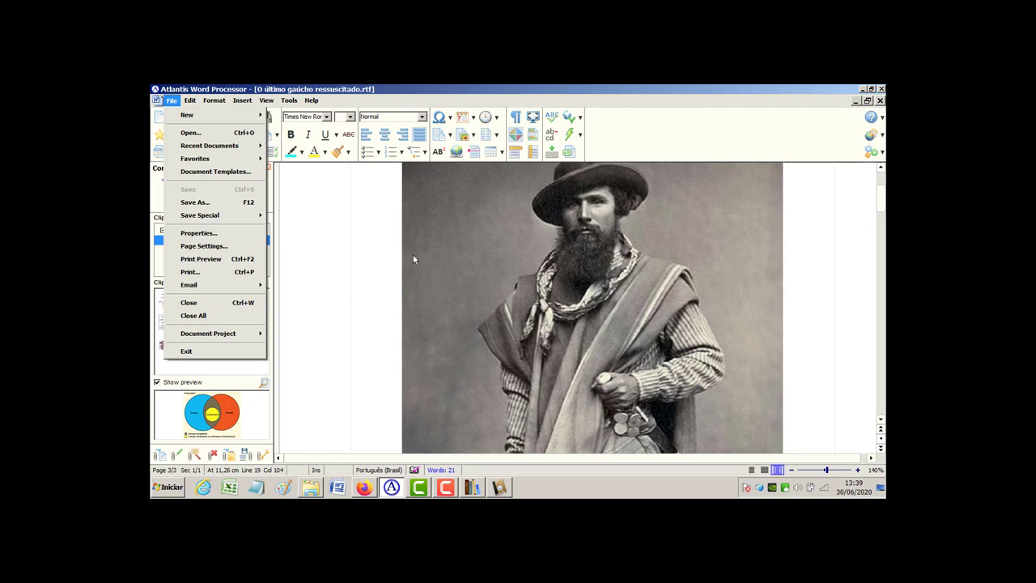
{"action": "left_click", "coordinate": [881, 242]}
{"action": "scroll", "coordinate": [483, 181], "scroll_direction": "down", "scroll_amount": 10}
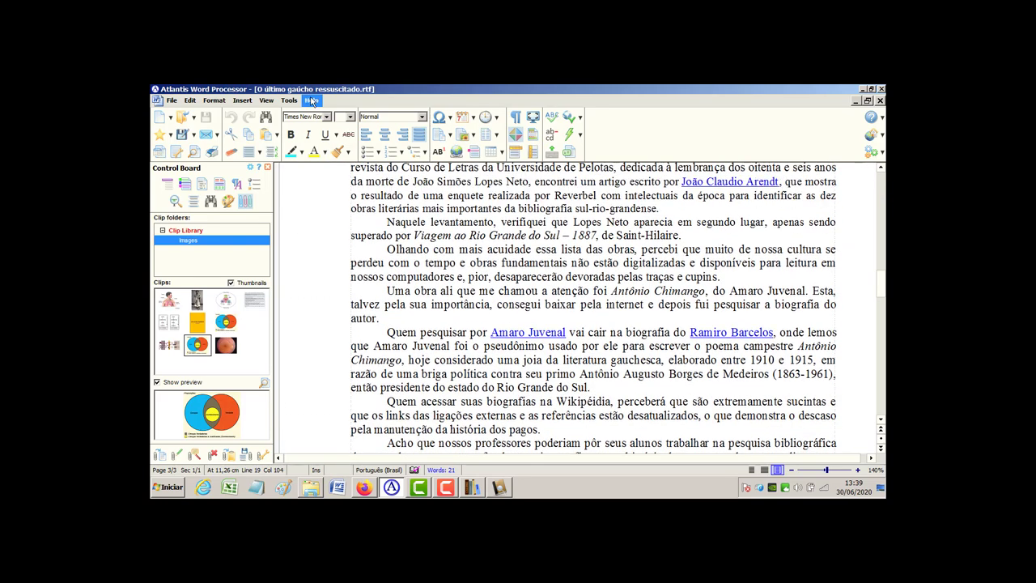
{"action": "left_click_drag", "start_coordinate": [387, 222], "coordinate": [582, 314]}
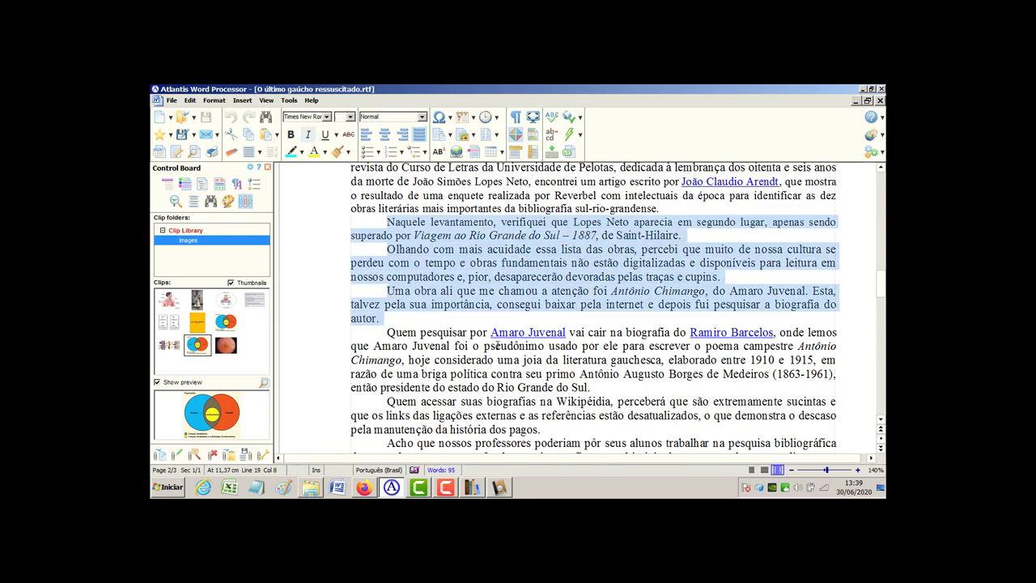
- Close the e-book viewer showing "O último gaúcho ressuscitado", return to the calibre library and collapse the Autores category
{"action": "left_click", "coordinate": [501, 488]}
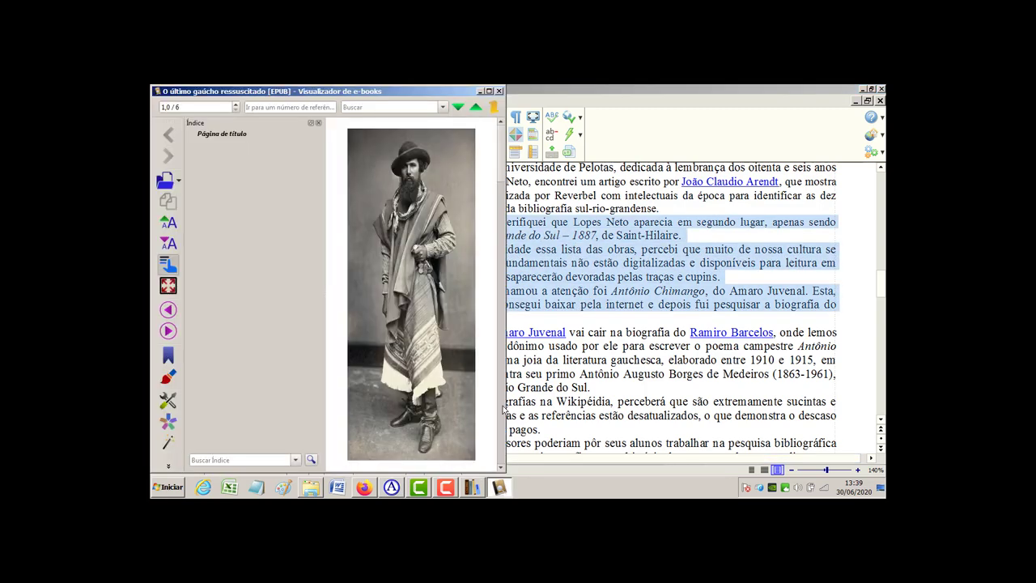
{"action": "left_click", "coordinate": [500, 91]}
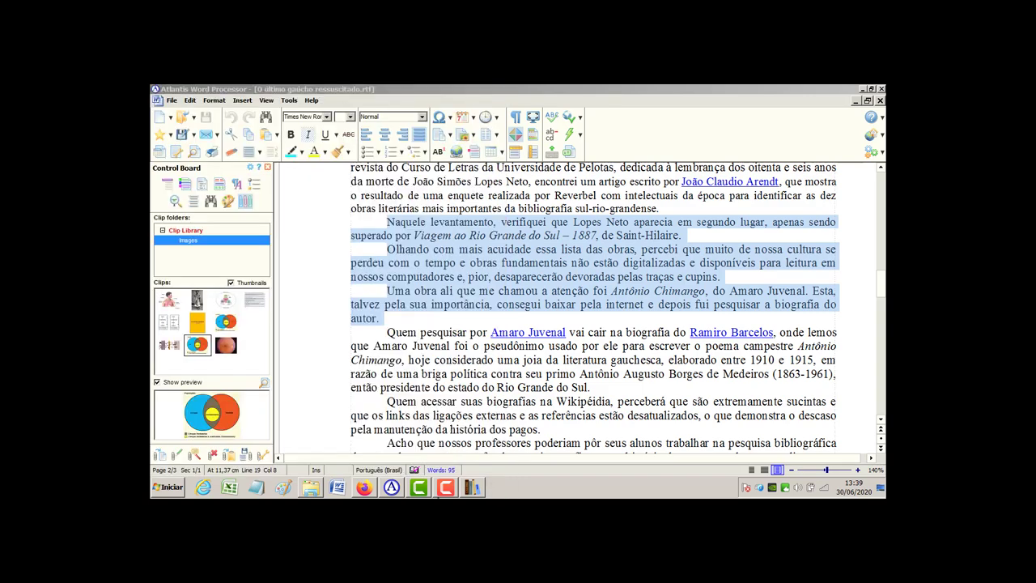
{"action": "left_click", "coordinate": [472, 488]}
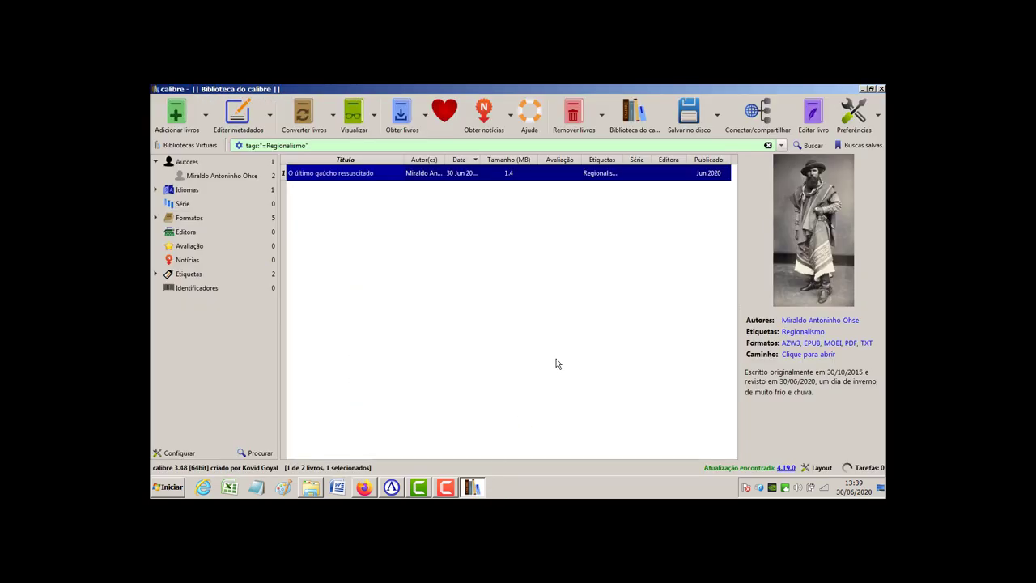
{"action": "left_click", "coordinate": [156, 161]}
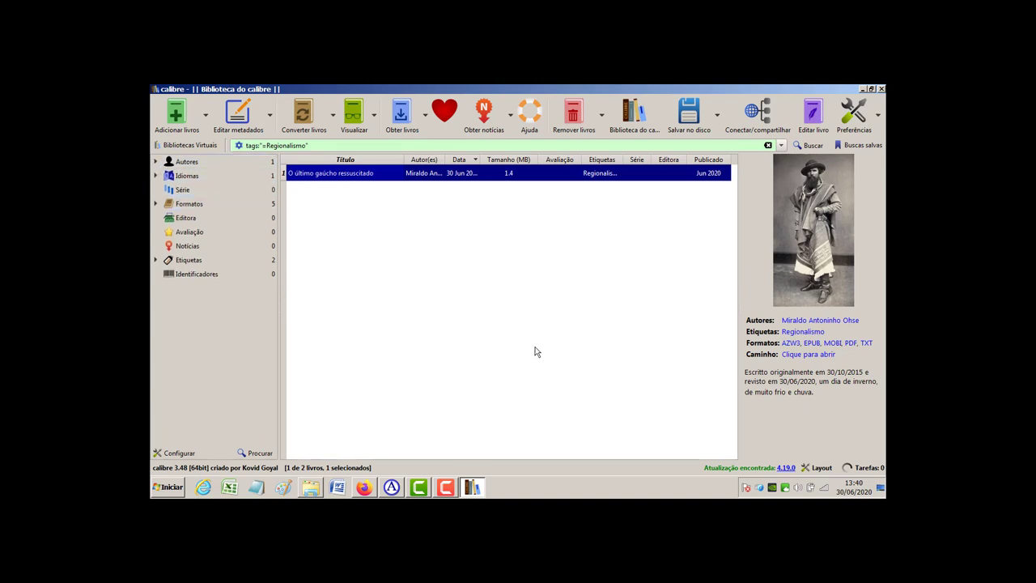